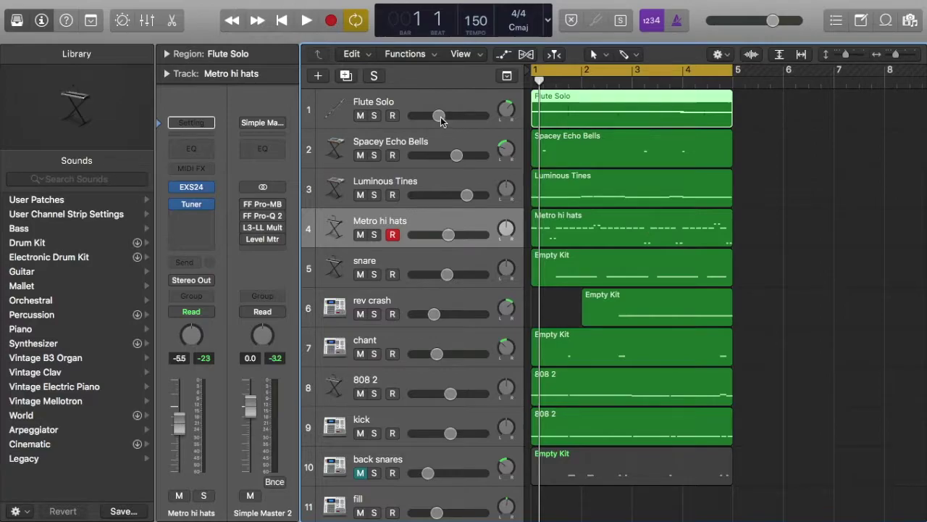
Solo the Flute Solo track and make it the selected track
click(374, 116)
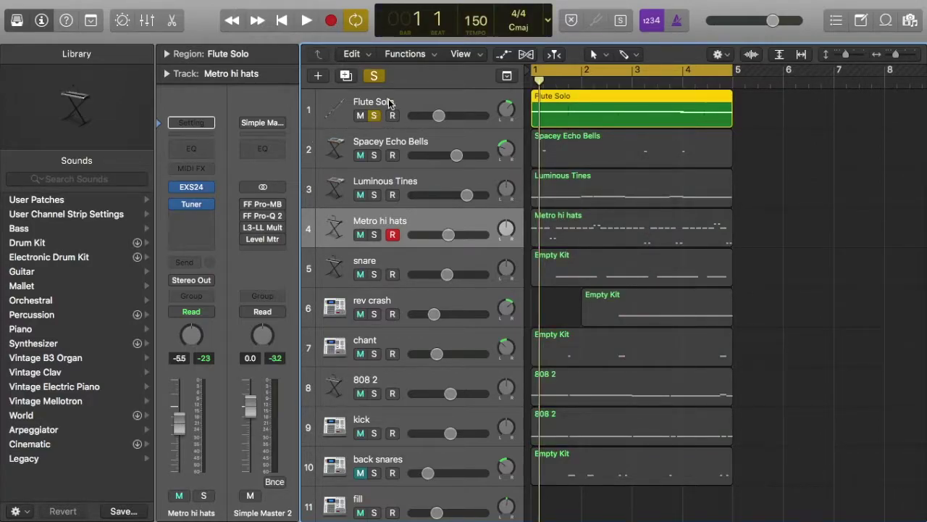
click(387, 100)
Examine the flute's EXS24 sampler and browse the Factory instrument categories without changing the loaded sound
mouse_move(190, 157)
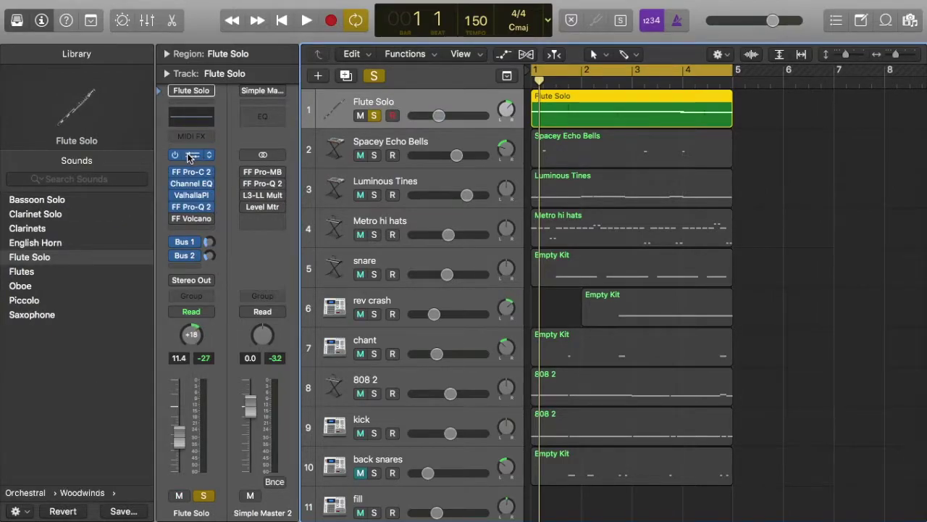
click(189, 156)
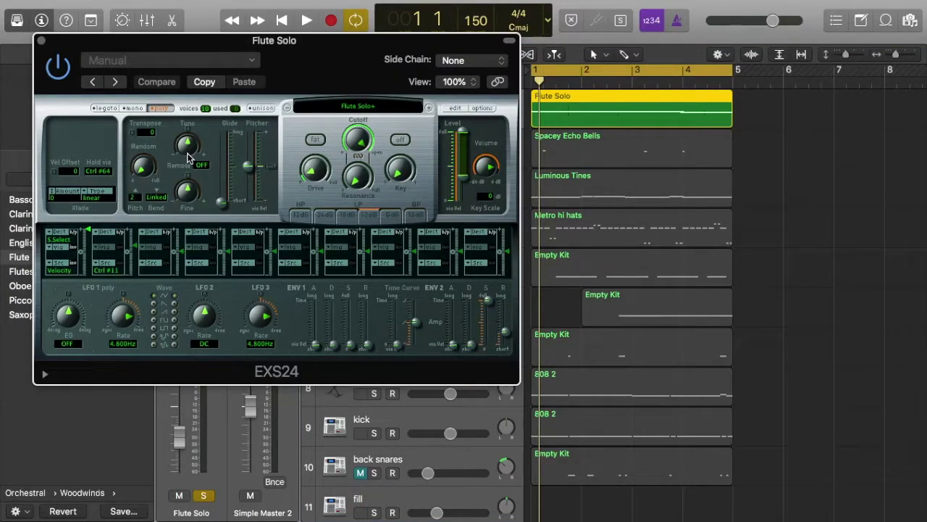
click(370, 107)
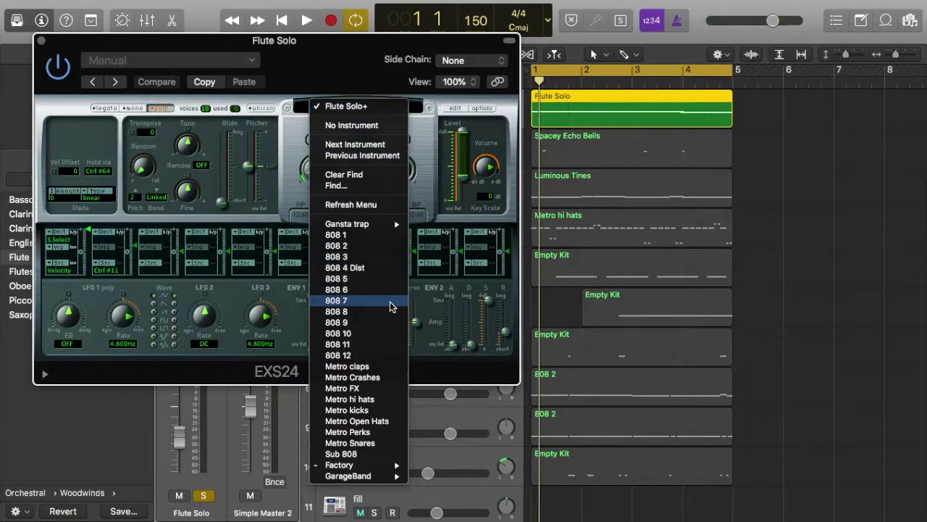
mouse_move(390, 465)
mouse_move(435, 469)
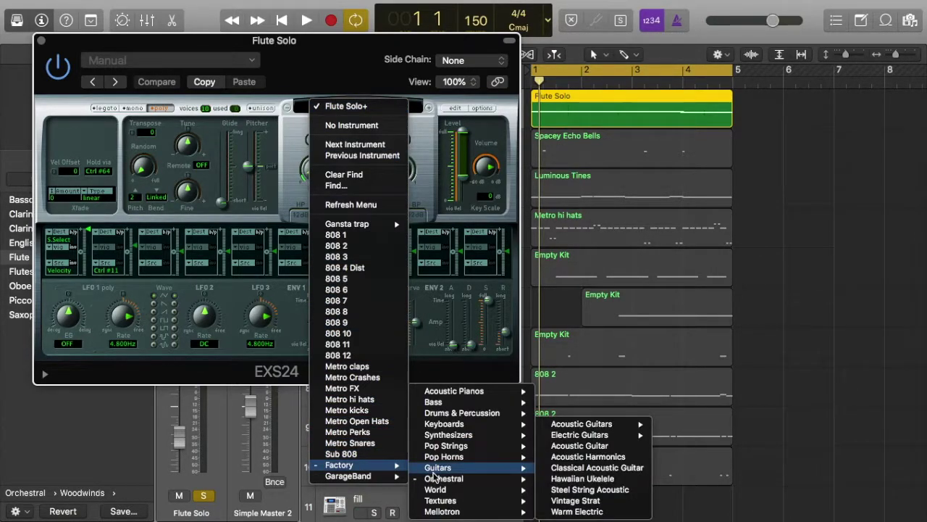
mouse_move(602, 428)
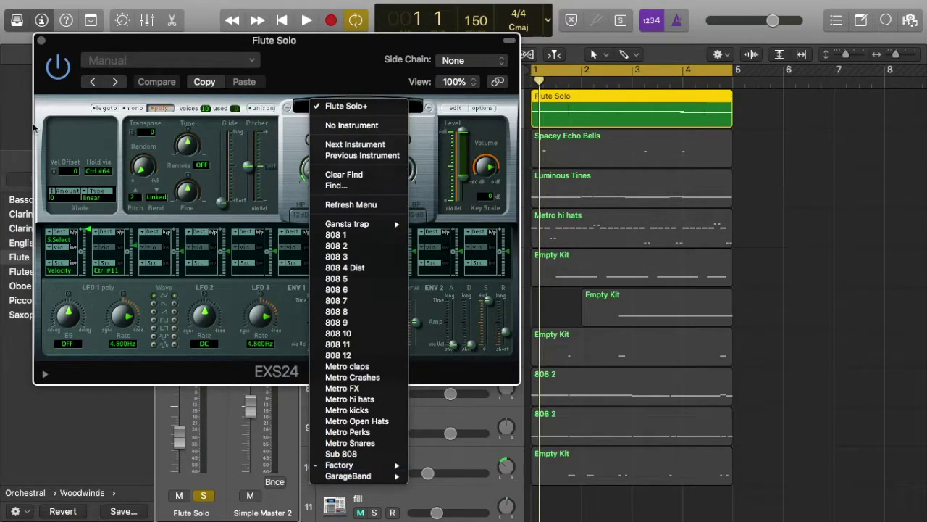
click(312, 65)
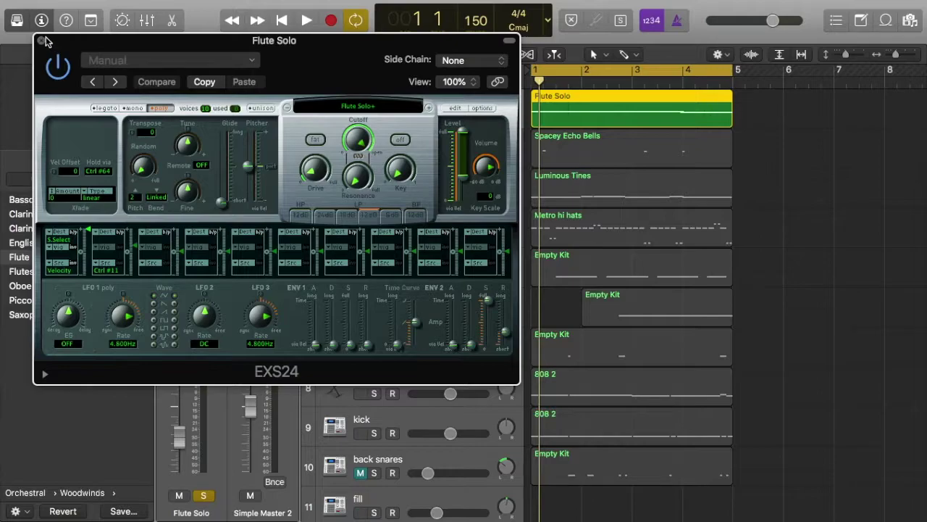
click(42, 41)
Open Musical Typing for the flute and raise the octave to C4 while trying out notes
key(super+k)
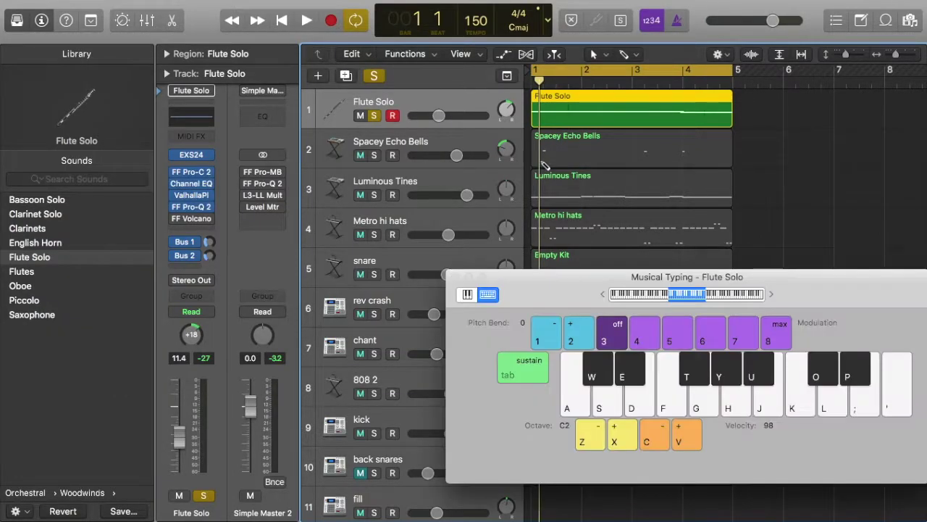
key(k)
key(j)
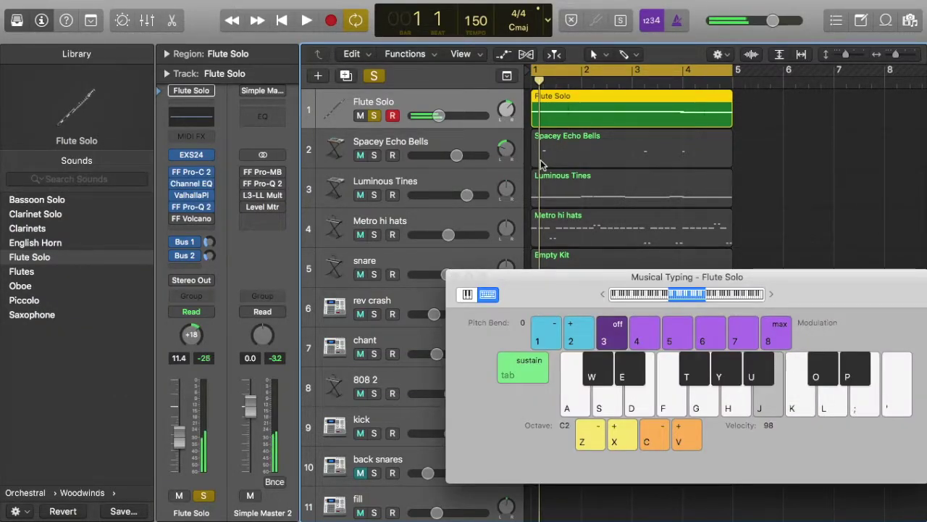
key(h)
key(x)
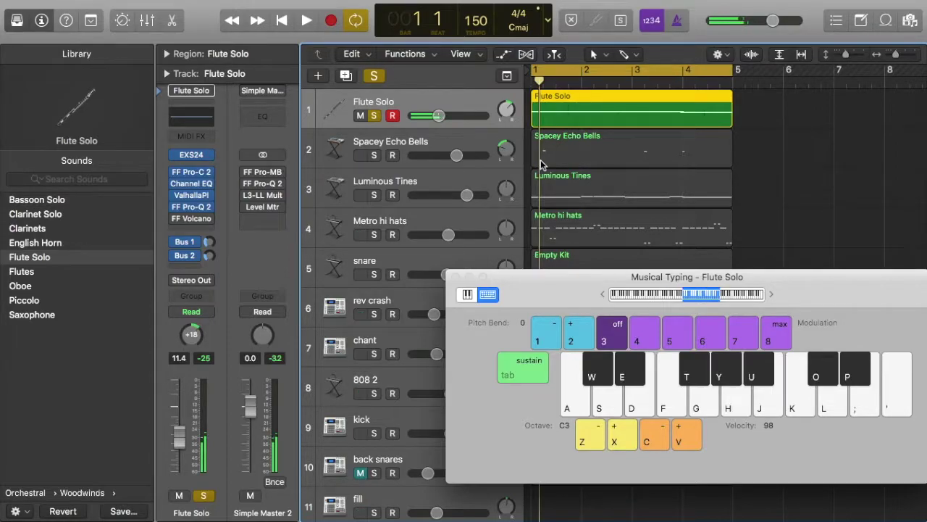
key(w)
key(x)
key(w)
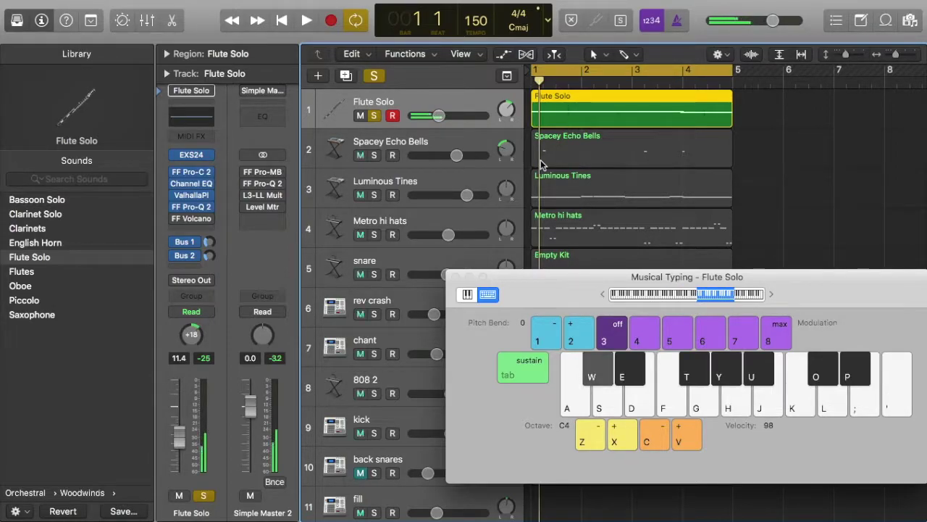
key(h)
Audition the soloed flute loop, playing its melody along in Musical Typing at octave C4, and stop playback
key(space)
key(h)
key(y)
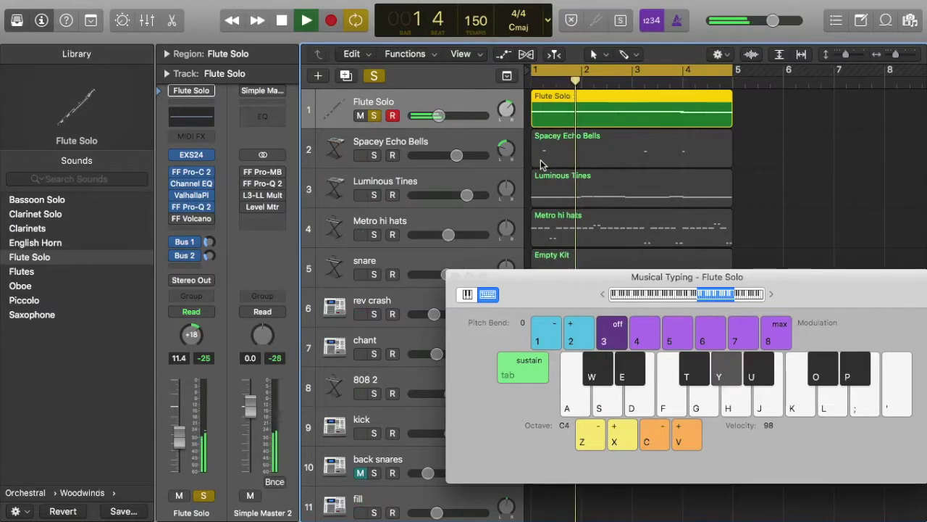
key(x)
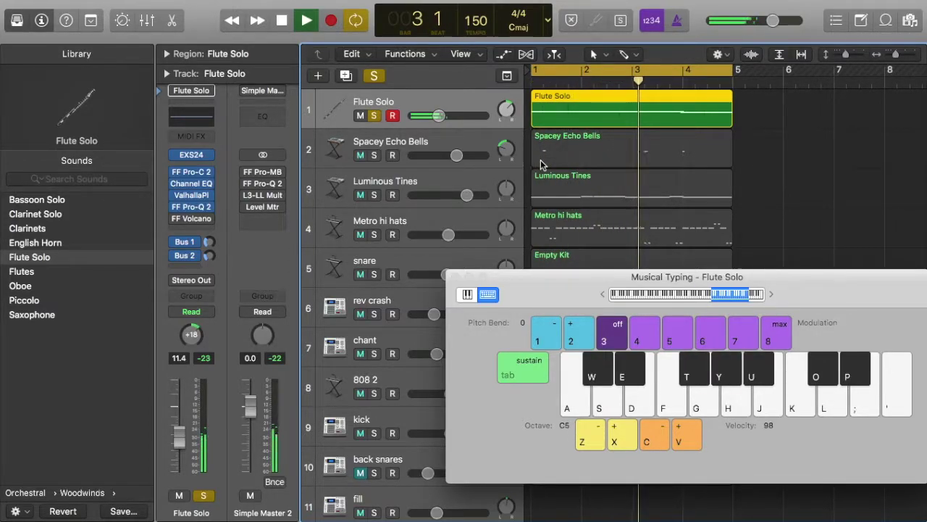
key(z)
key(s)
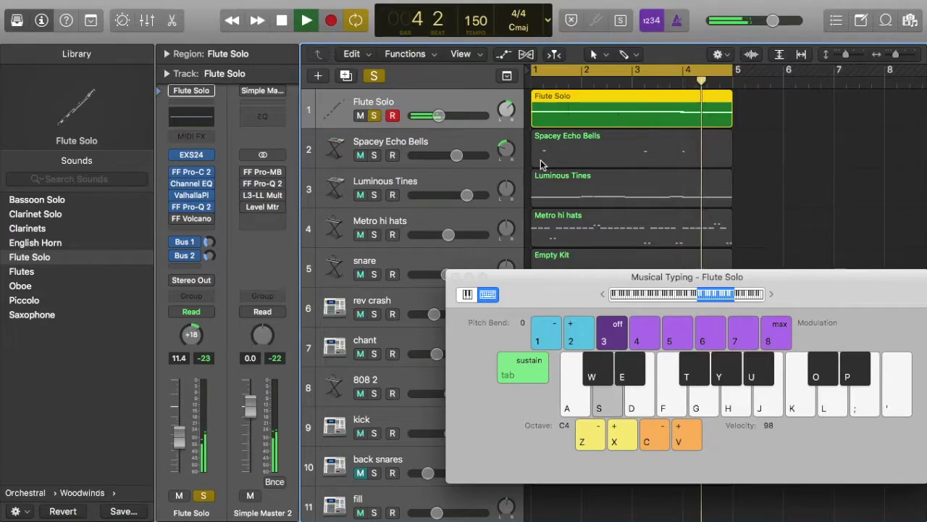
key(h)
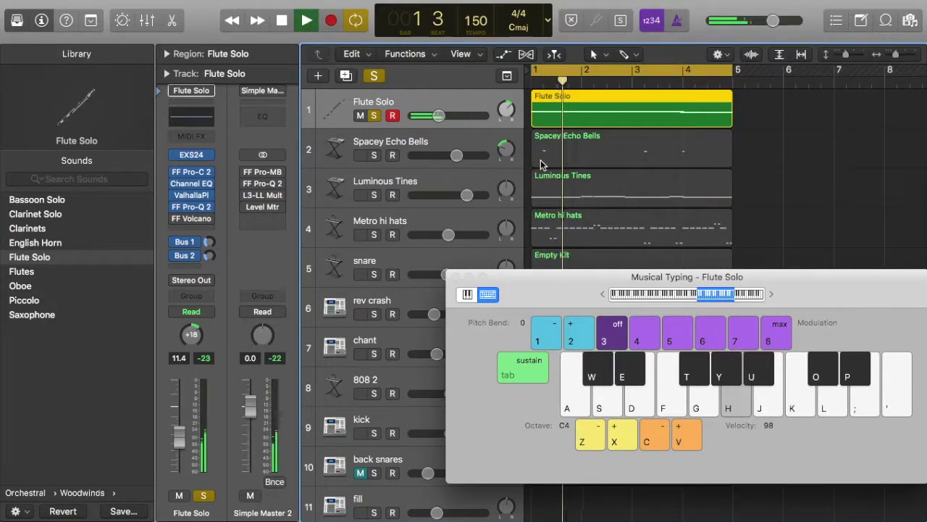
key(t)
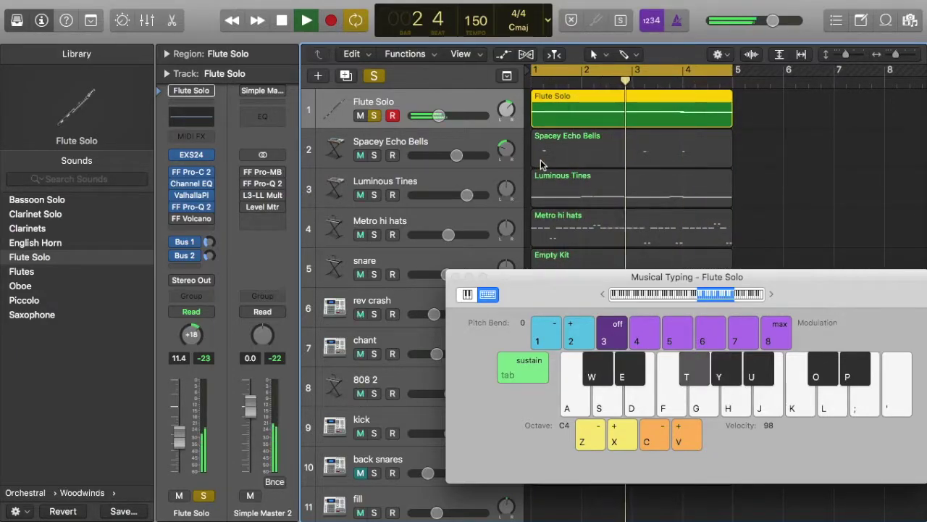
key(s)
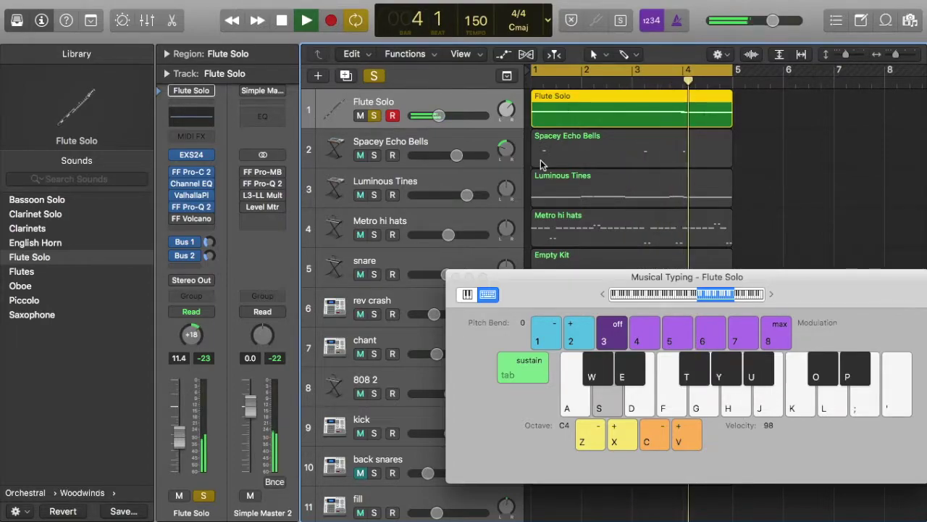
key(space)
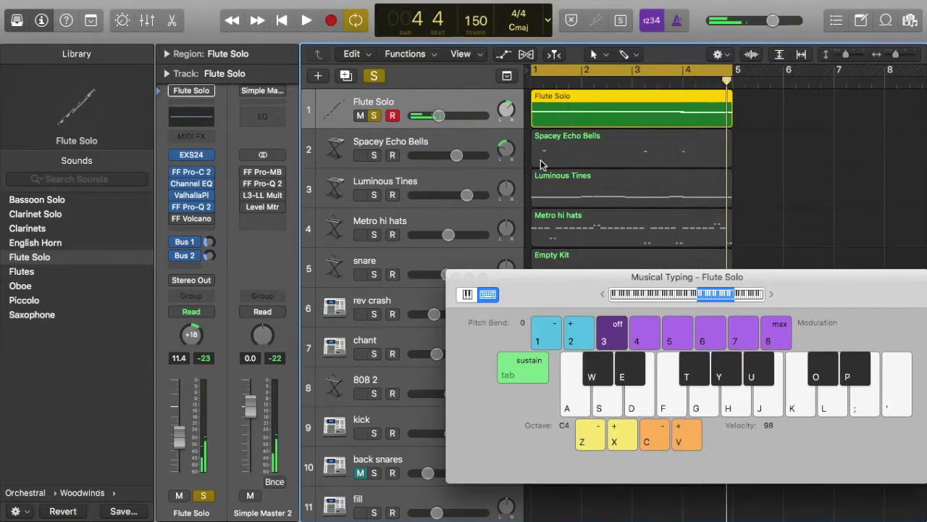
Examine the flute track's FF Pro-C 2, ValhallaPlate and FF Pro-Q 2 settings, closing each plug-in window
mouse_move(193, 174)
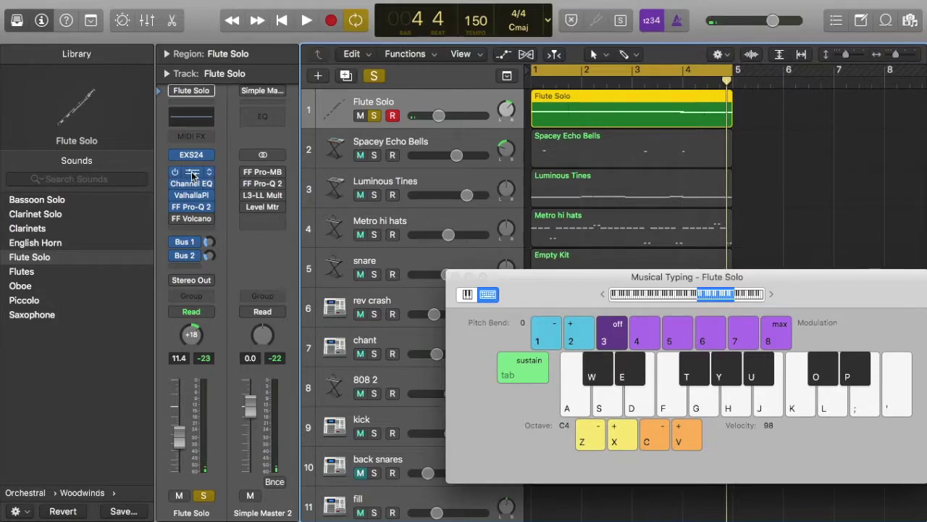
click(192, 174)
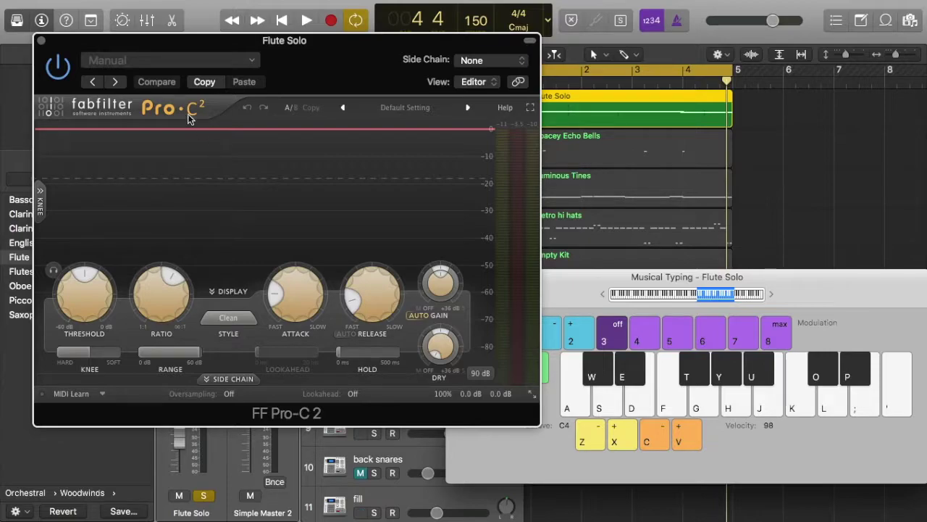
click(41, 41)
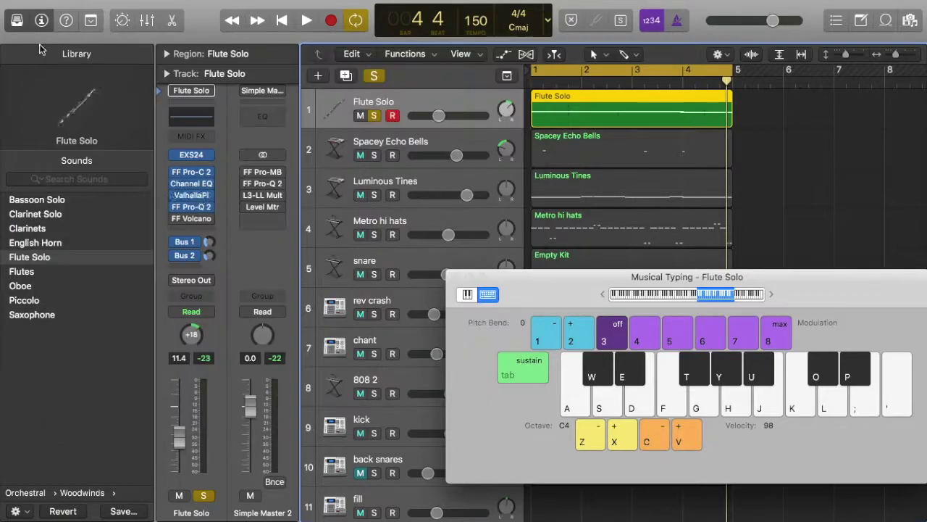
click(191, 196)
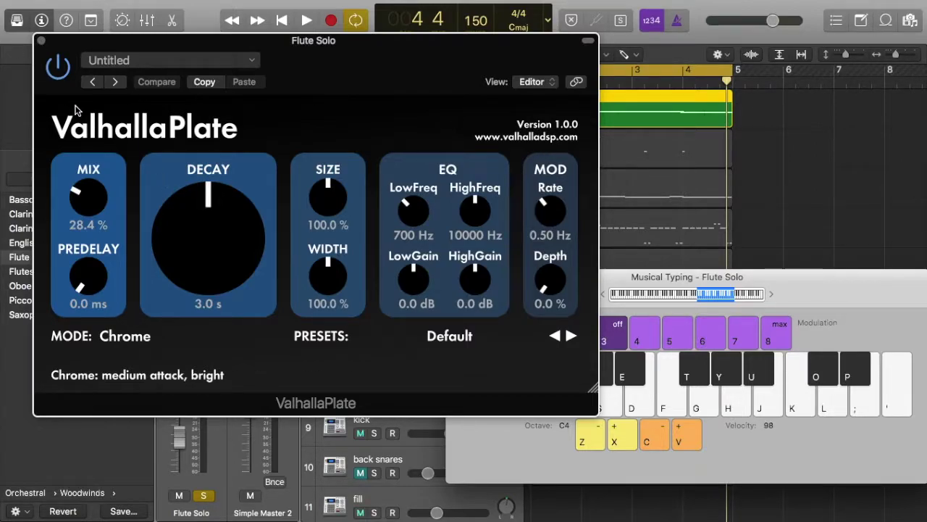
click(42, 41)
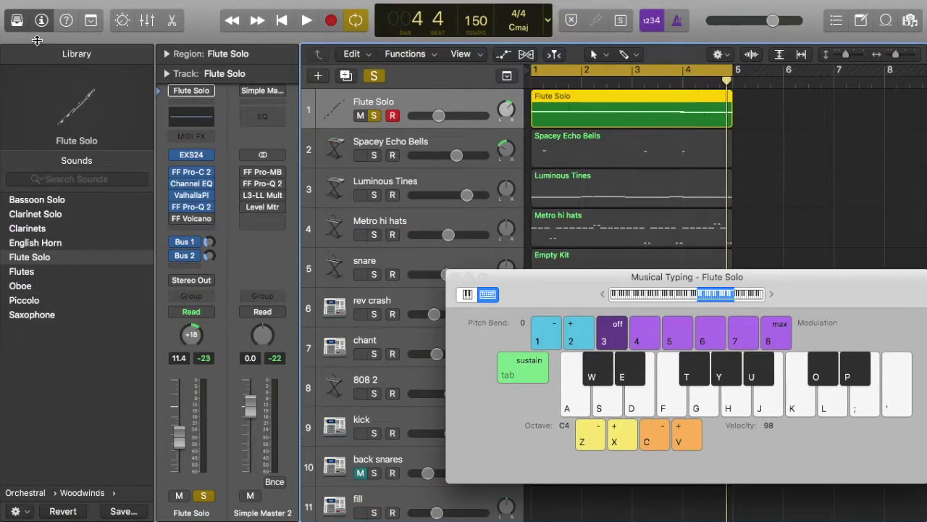
click(194, 210)
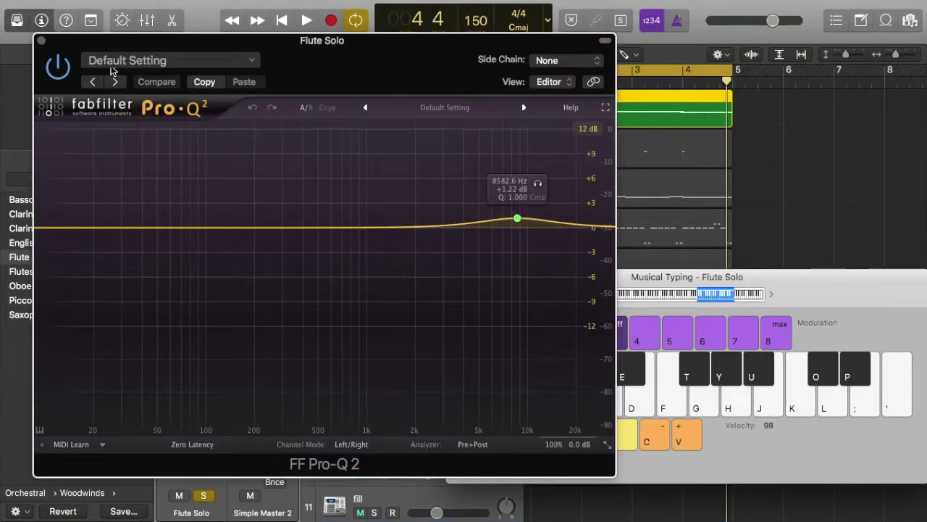
click(38, 40)
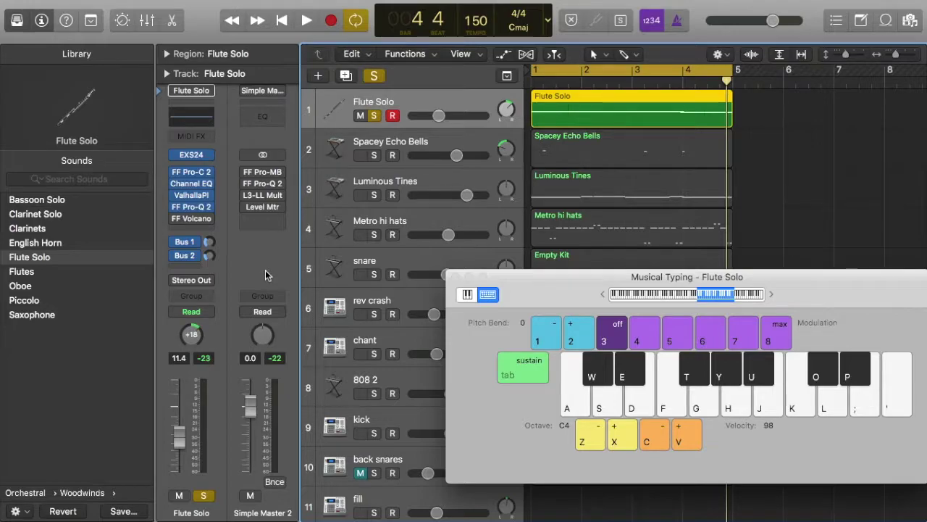
Bypass all insert effects on the Flute Solo track and audition the dry loop while playing the melody along
drag(175, 172, 172, 202)
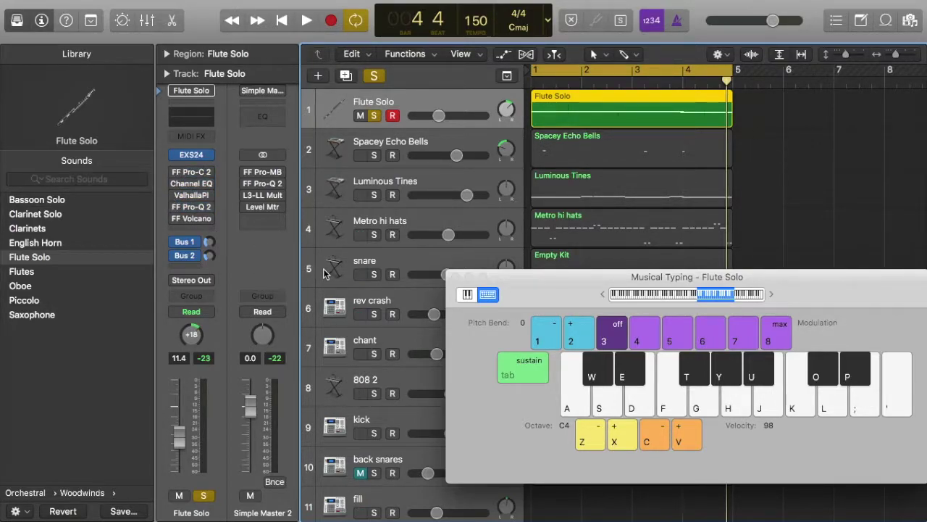
key(space)
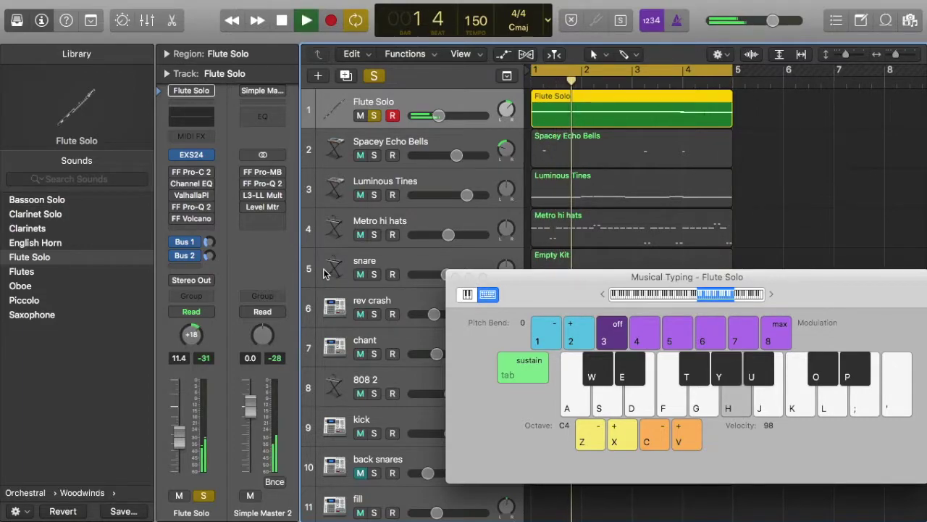
key(y)
key(t)
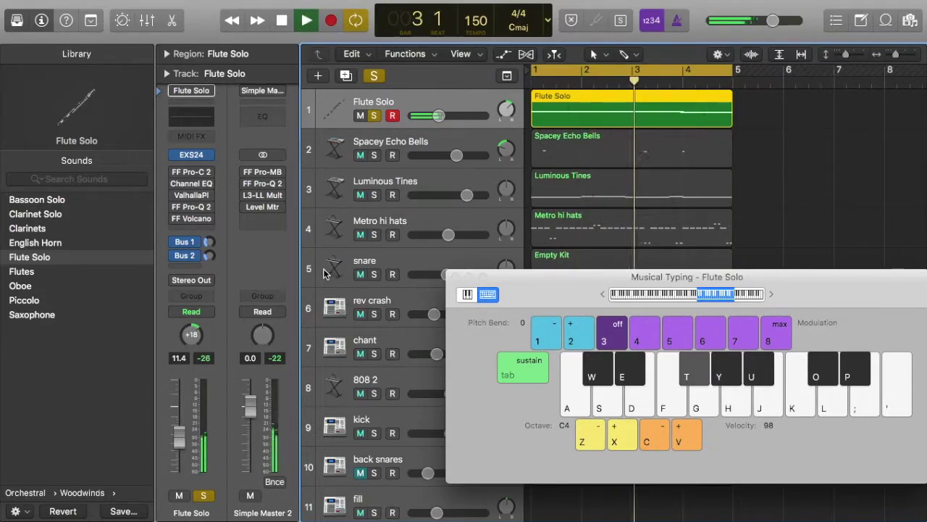
key(s)
key(w)
key(space)
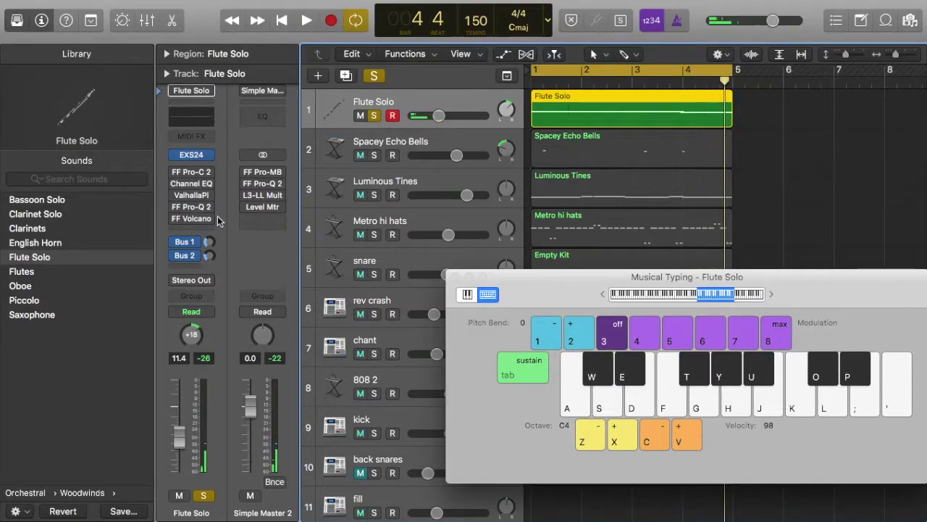
Re-enable the Flute Solo track's insert effects from FF Pro-C 2 to FF Pro-Q 2, leaving FF Volcano bypassed
drag(175, 171, 174, 219)
key(space)
key(h)
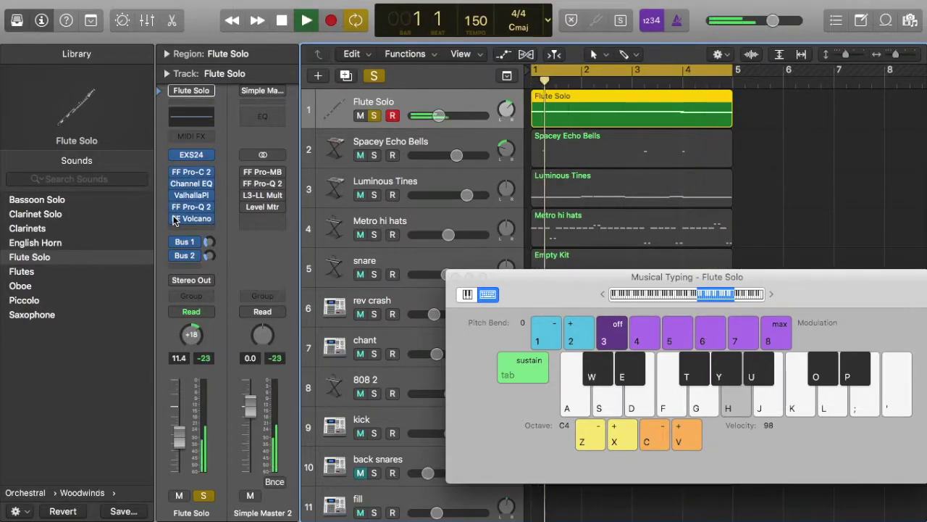
click(174, 220)
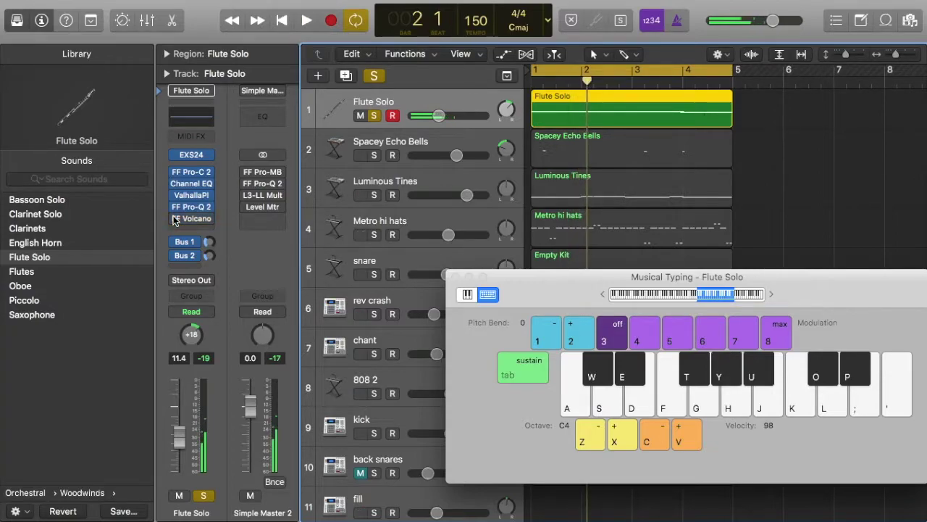
Audition the flute loop with its effects active, playing the melody along in Musical Typing, and stop playback
key(space)
key(h)
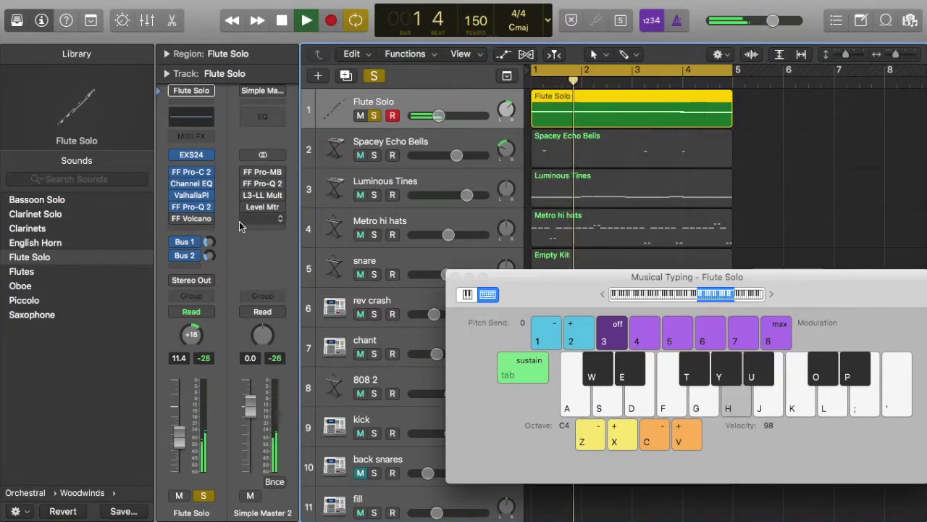
key(y)
key(t)
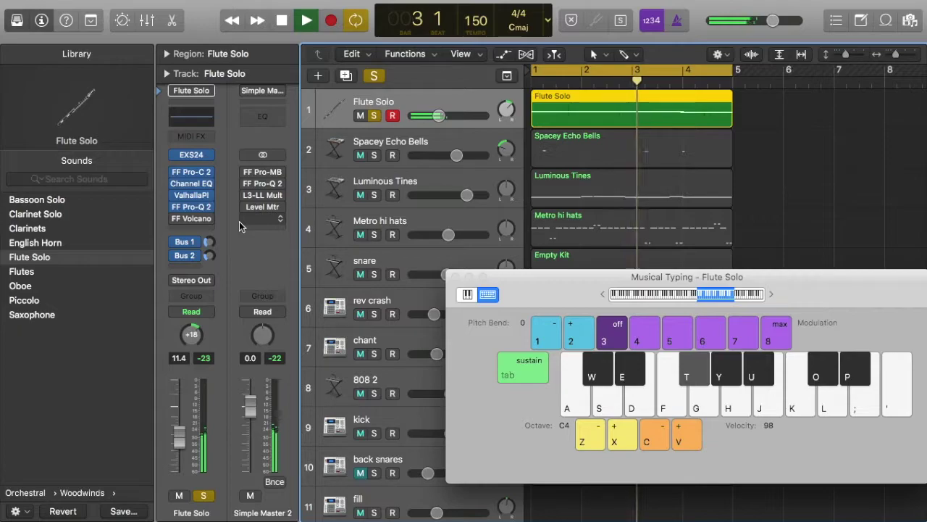
key(s)
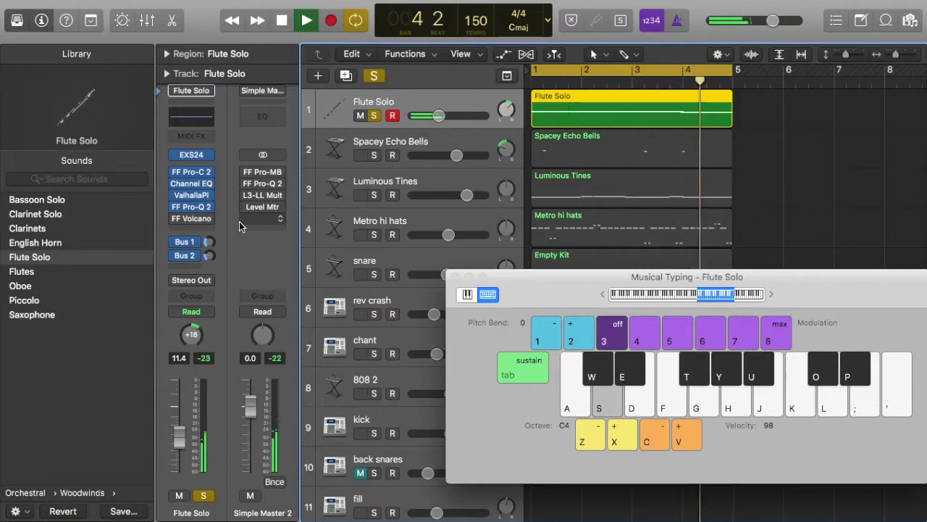
key(w)
key(space)
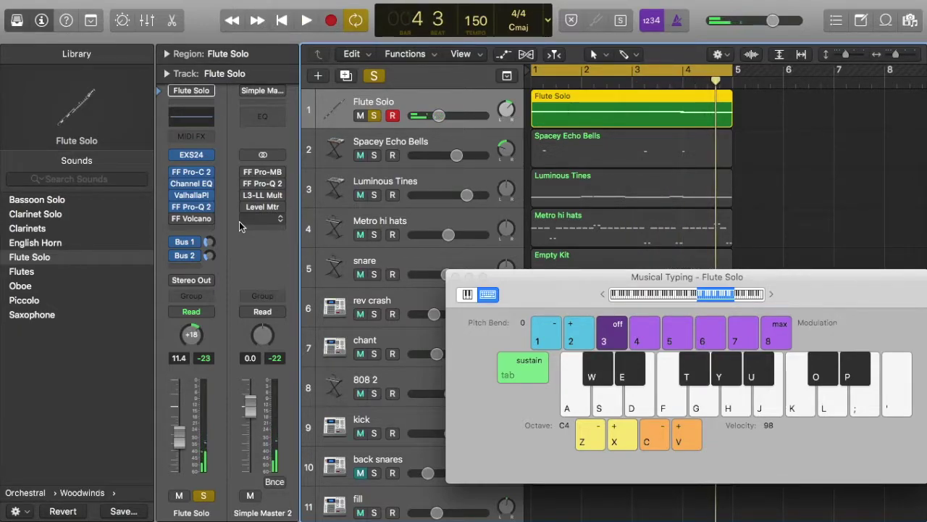
Close Musical Typing, solo the Spacey Echo Bells track alongside the flute, and start playing the loop
click(455, 277)
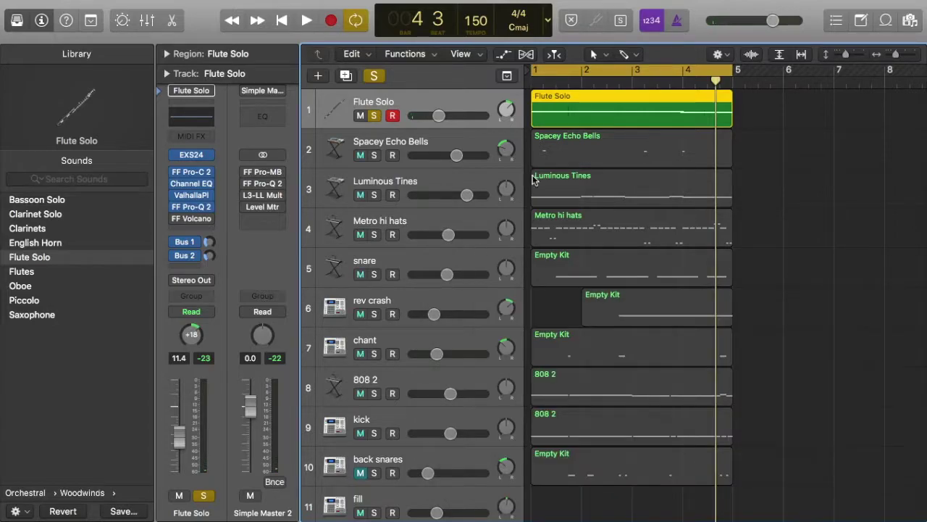
click(756, 181)
click(418, 145)
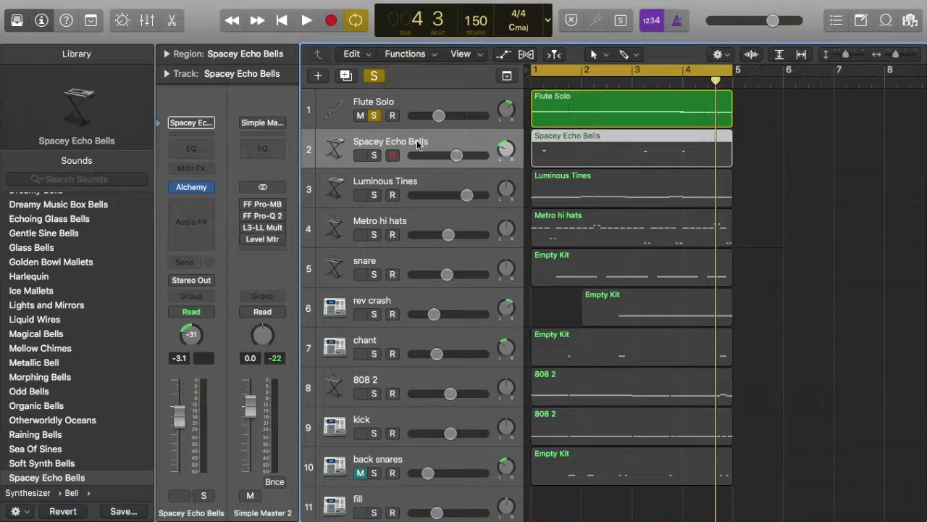
click(374, 155)
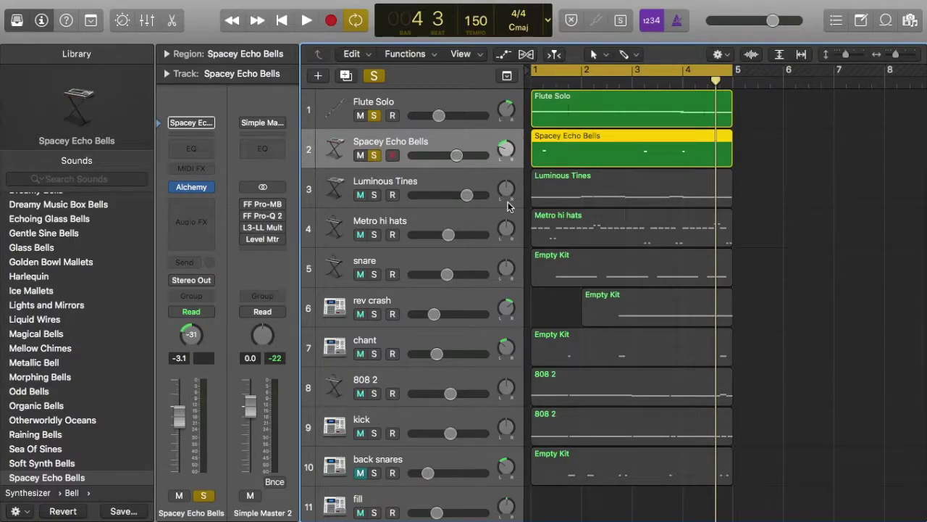
key(space)
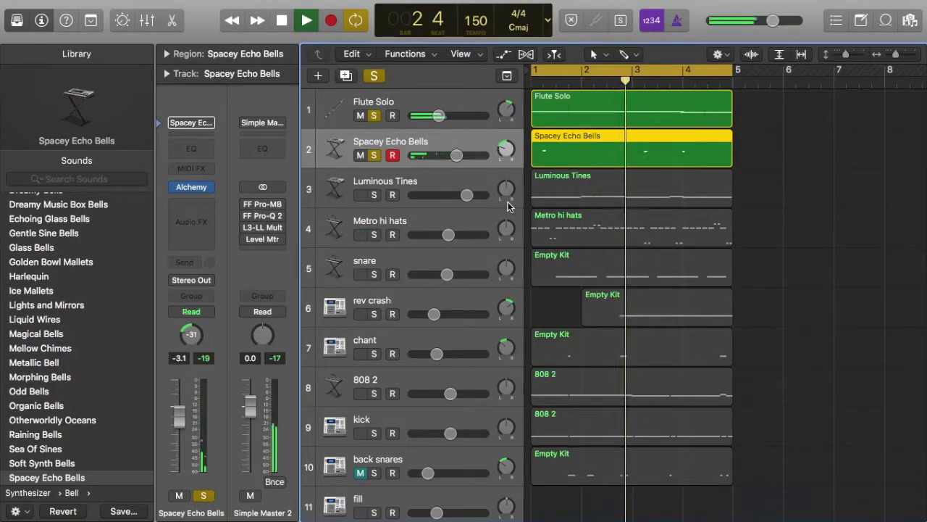
Audition the Spacey Echo Bells with the flute in Musical Typing, toggling the bells' mute, and stop playback
key(super+k)
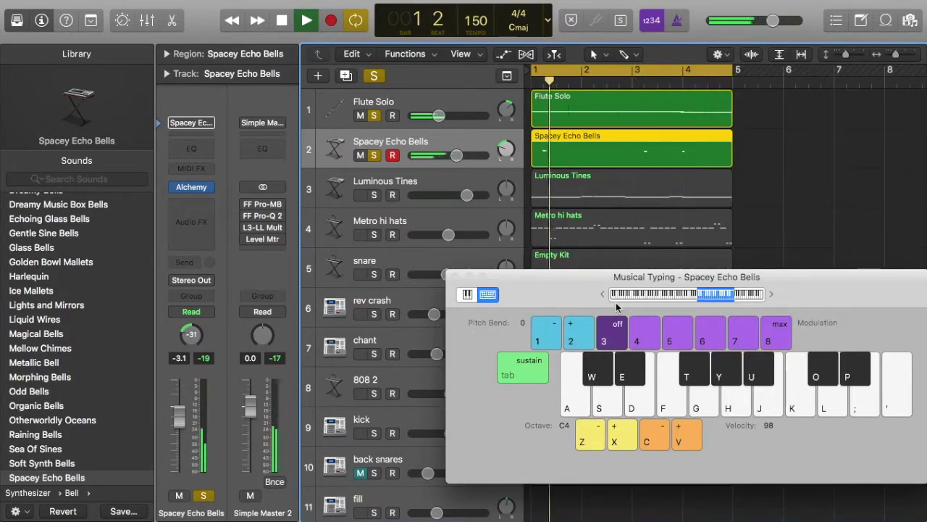
key(space)
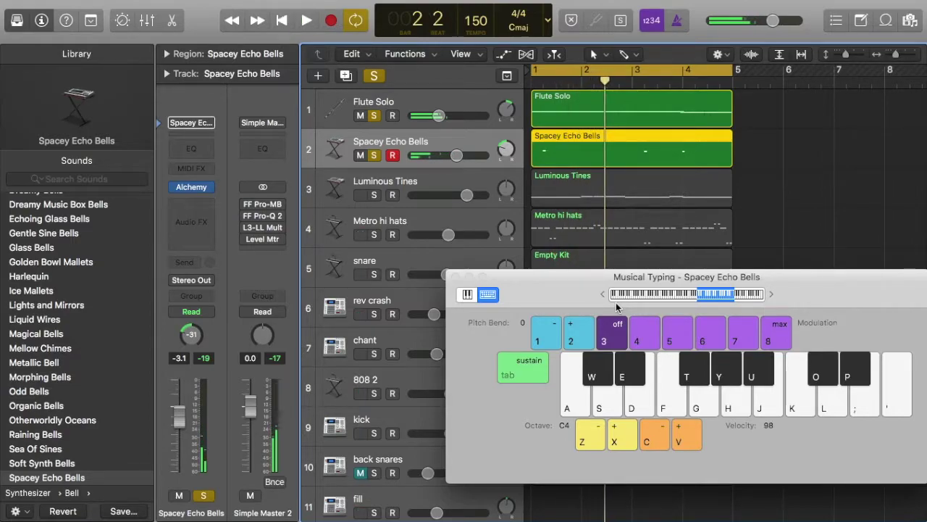
key(ctrl+m)
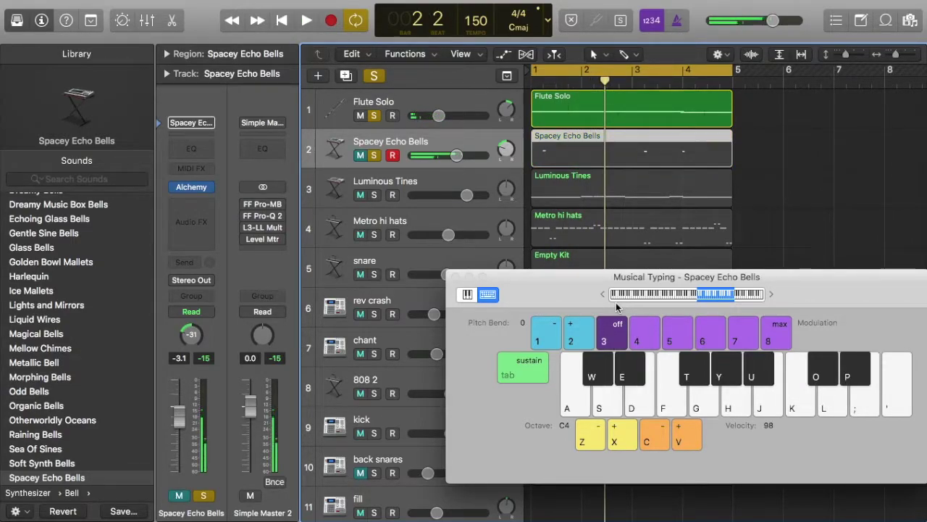
key(ctrl+m)
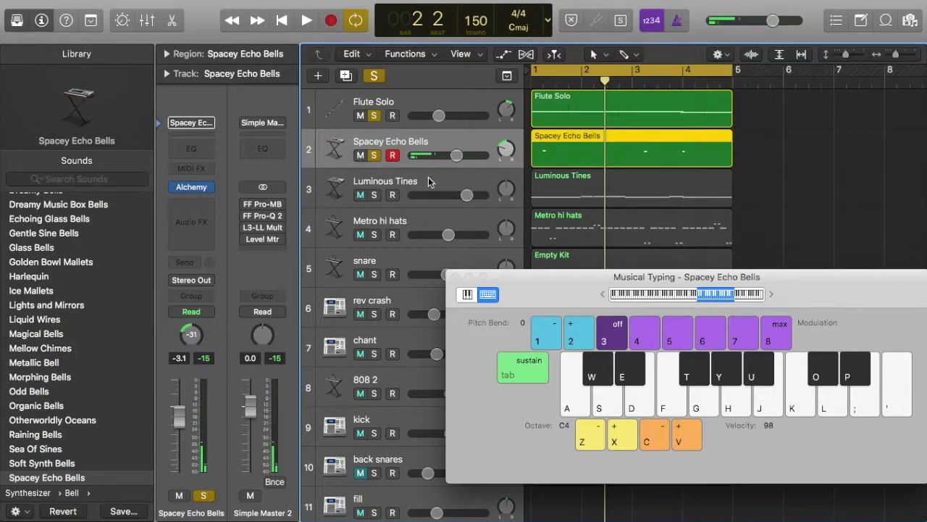
key(space)
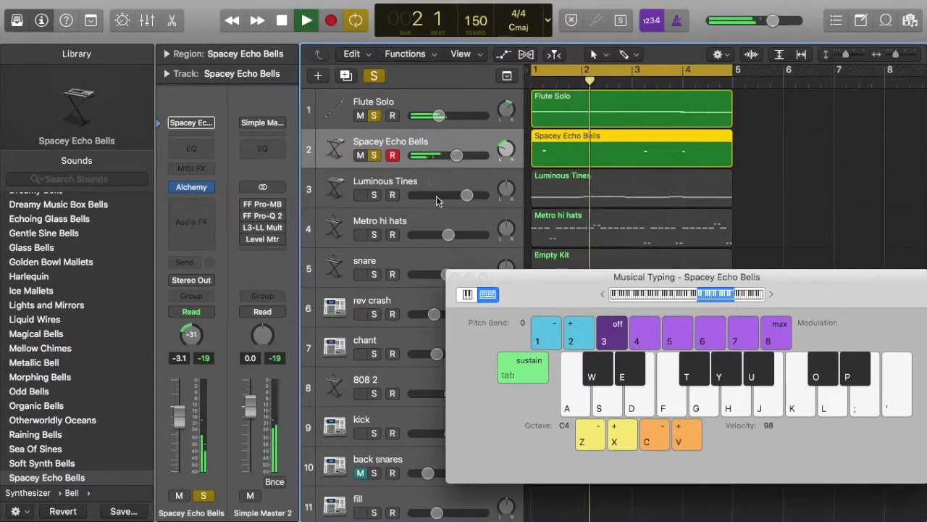
click(455, 277)
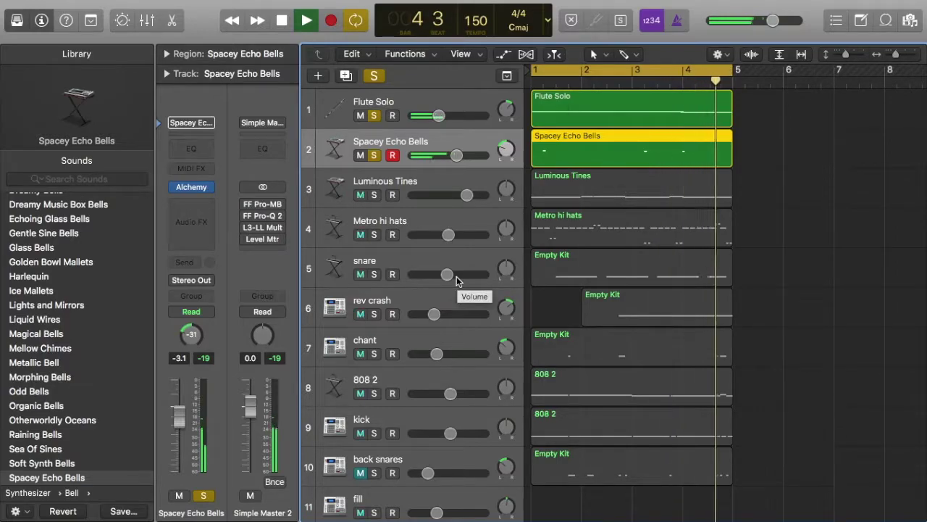
key(space)
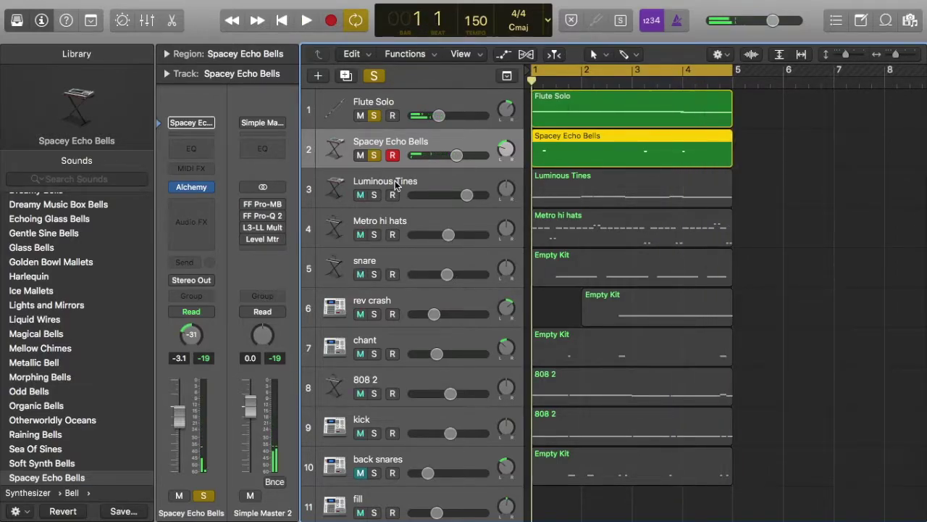
Check which instruments the Spacey Echo Bells and Luminous Tines tracks use in their channel strips
click(395, 181)
click(410, 134)
mouse_move(206, 189)
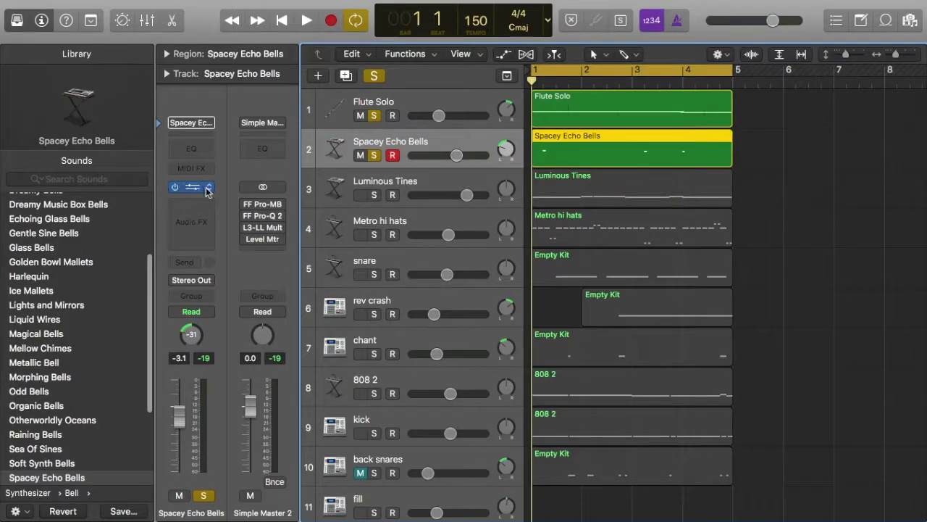
click(423, 178)
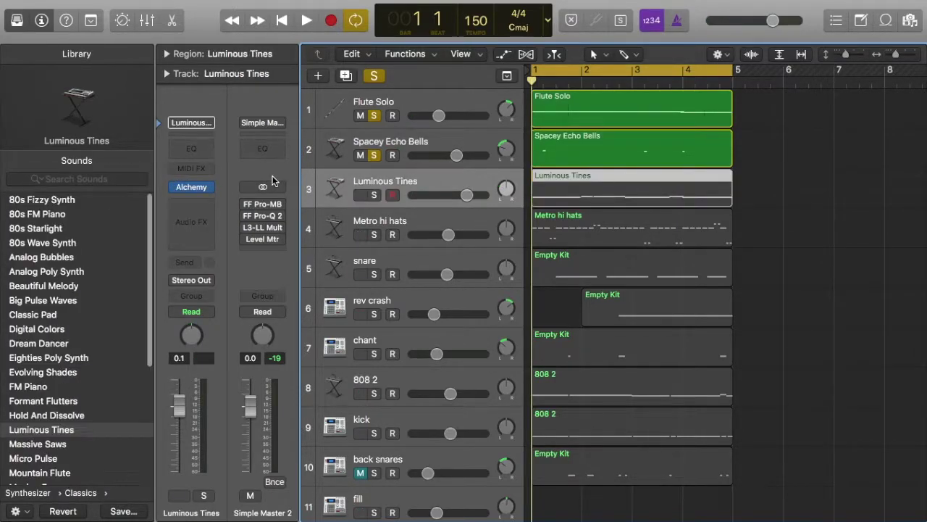
mouse_move(192, 185)
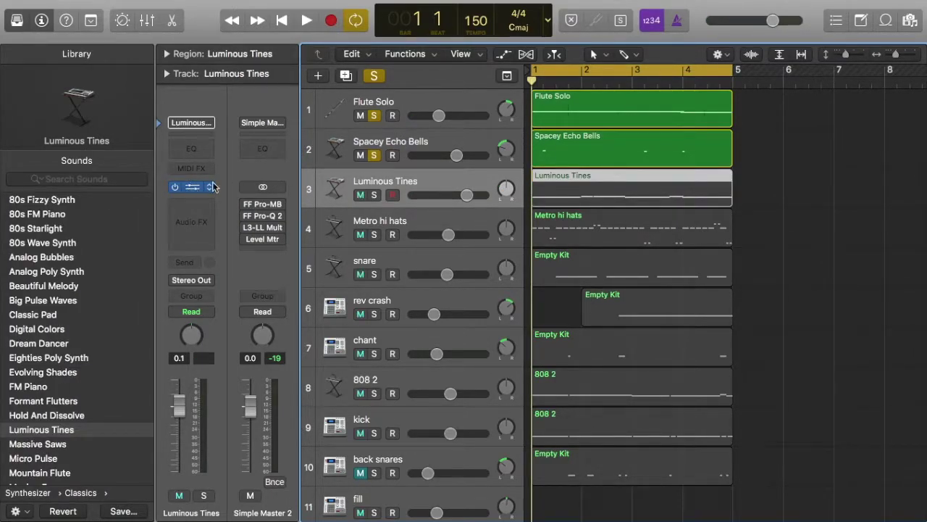
Solo the Luminous Tines track as well and audition it together with the flute and bells
click(375, 195)
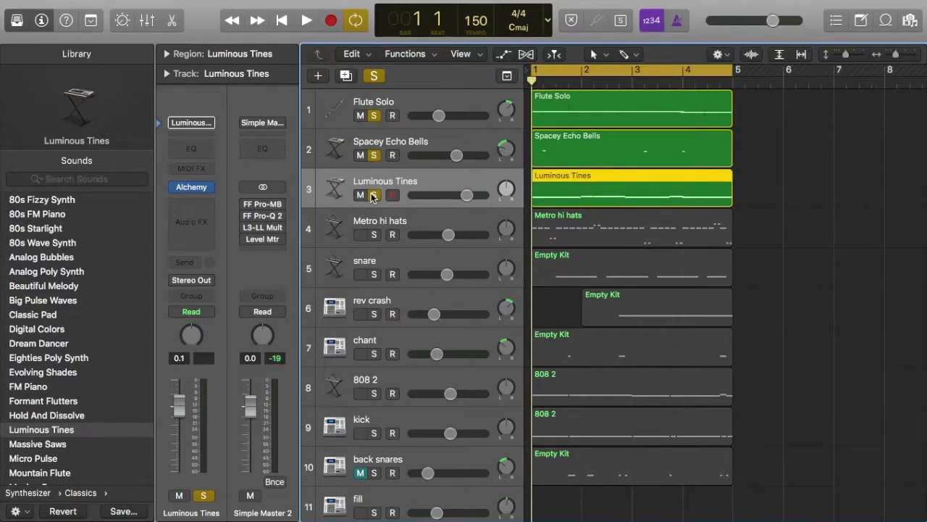
key(space)
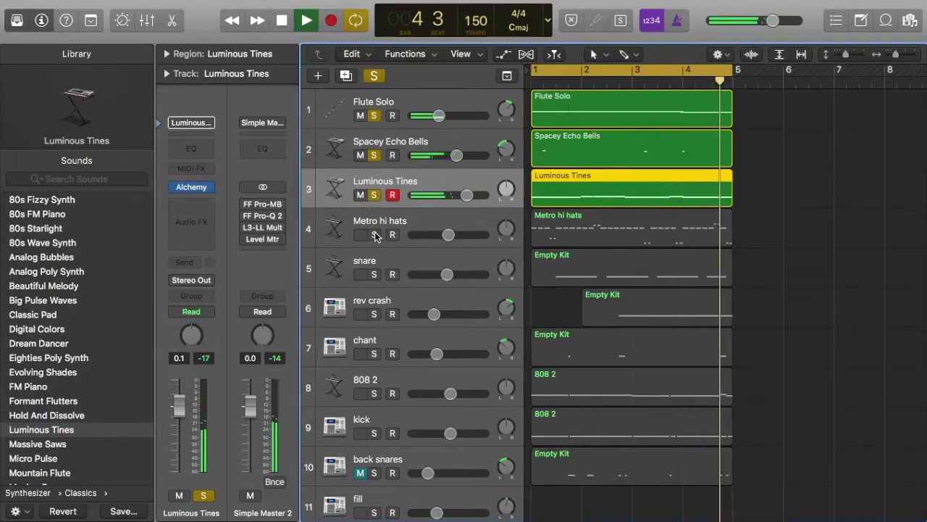
key(space)
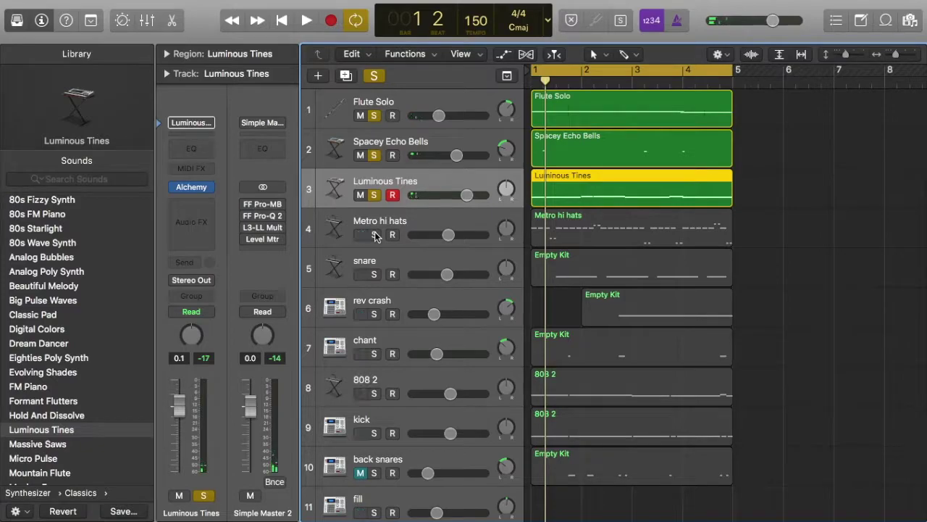
Examine the Metro hi hats track's EXS24 settings and sample zones in the Instrument Editor, closing both windows
click(413, 229)
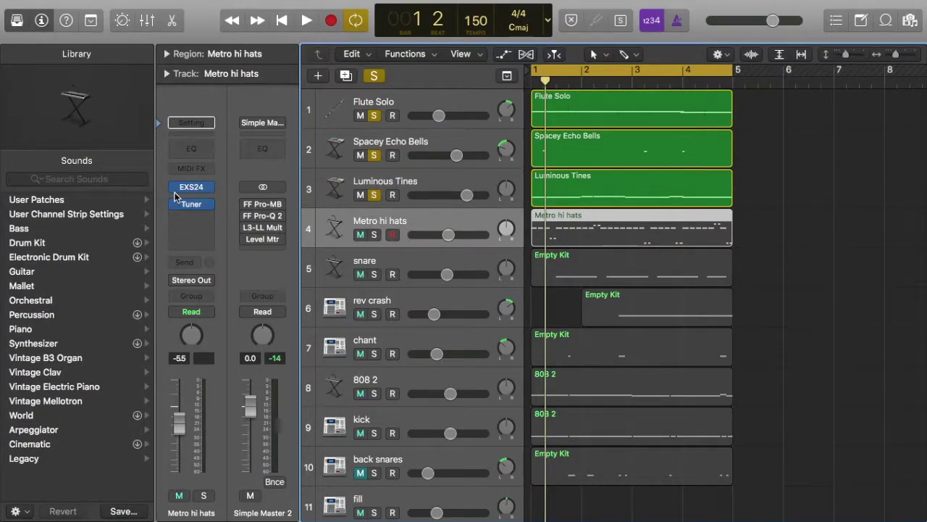
click(199, 187)
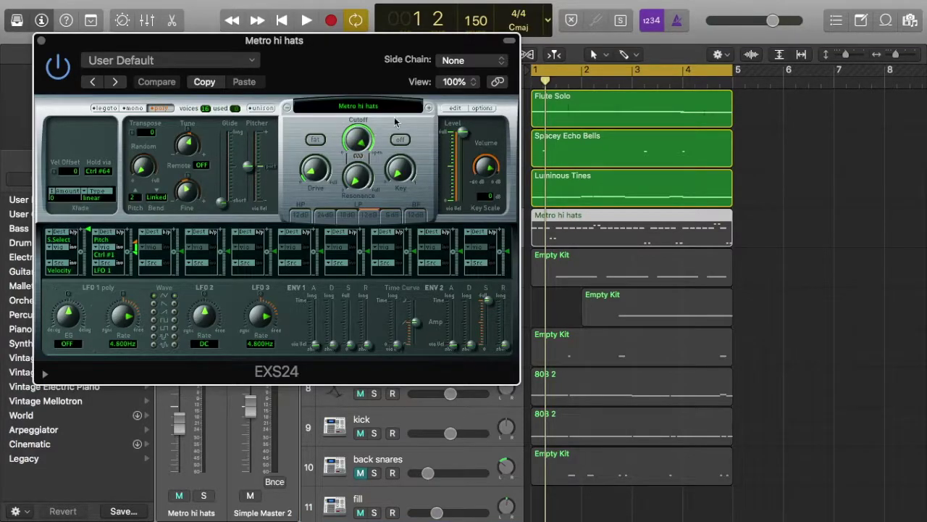
click(451, 108)
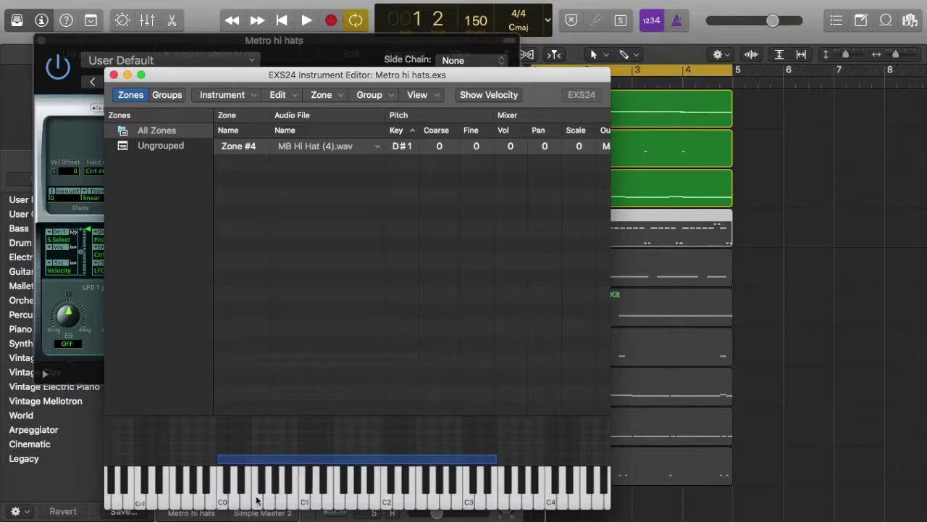
click(114, 75)
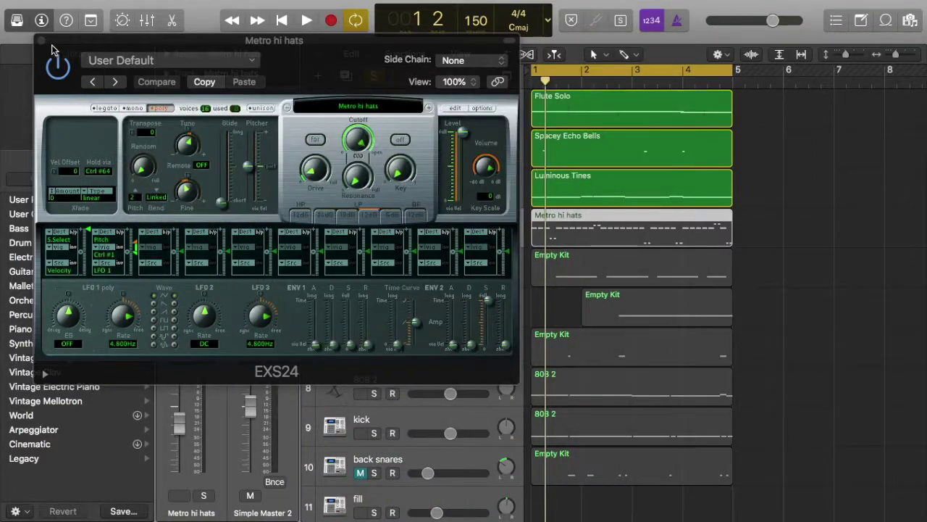
click(40, 40)
Solo the Metro hi hats track and revisit its EXS24 sampler, closing the plug-in window
alt+click(365, 232)
click(371, 236)
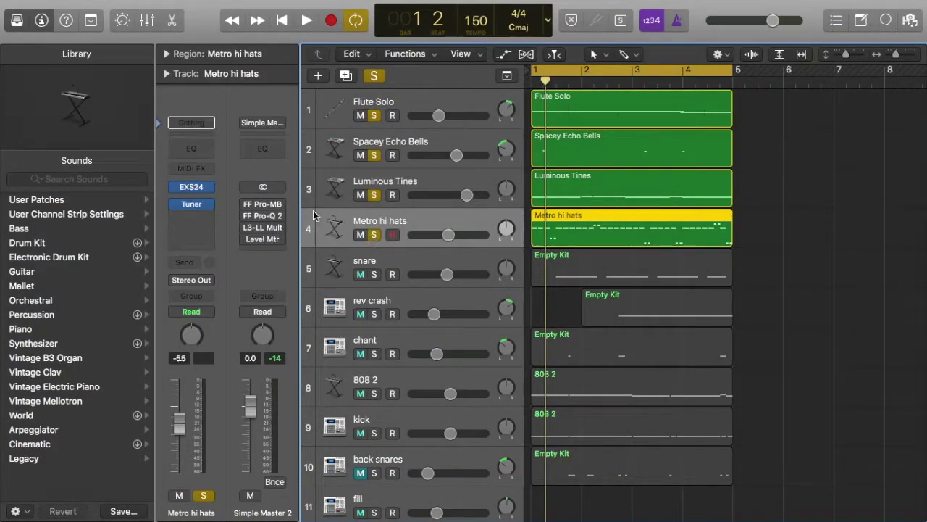
click(202, 190)
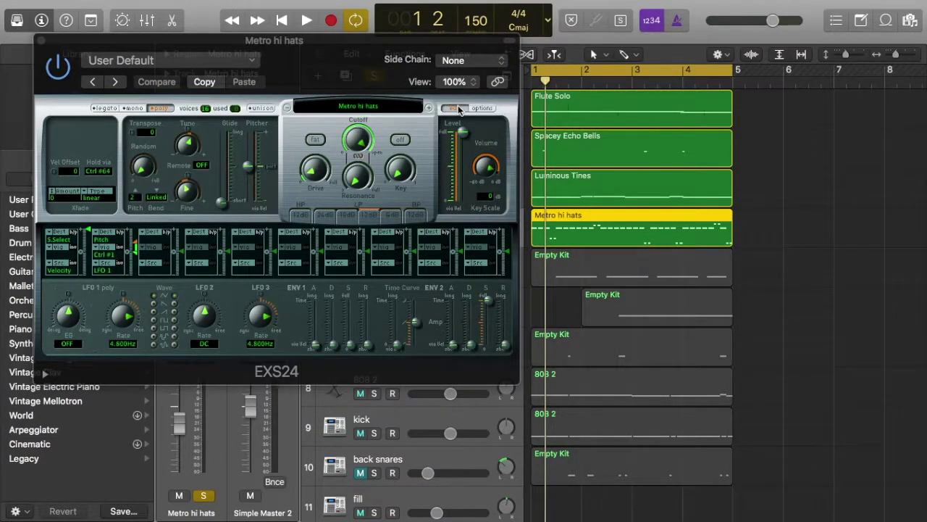
click(458, 109)
click(42, 41)
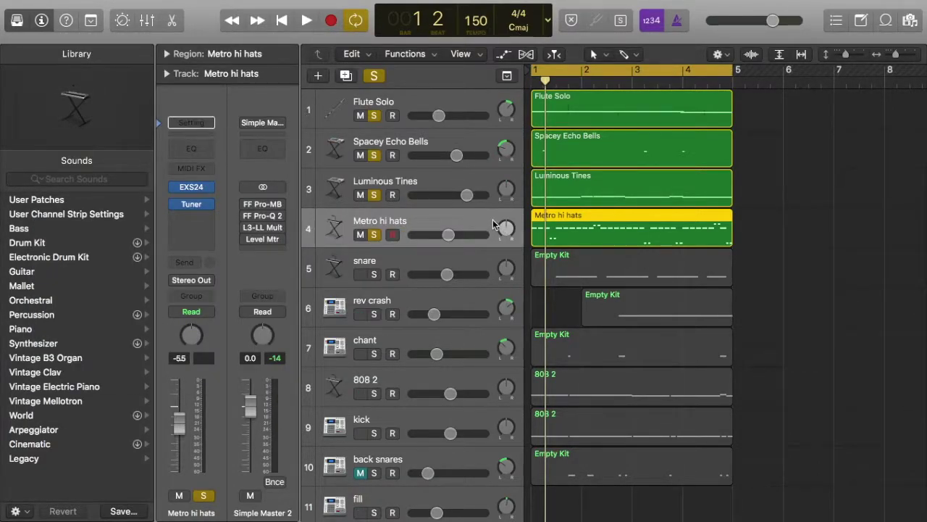
Play the hi-hat sample at different pitches in Musical Typing, lowering the octave to C1, and close the keyboard
key(super+k)
key(k)
key(j)
key(h)
key(d)
key(z)
key(z)
key(k)
key(h)
key(d)
key(s)
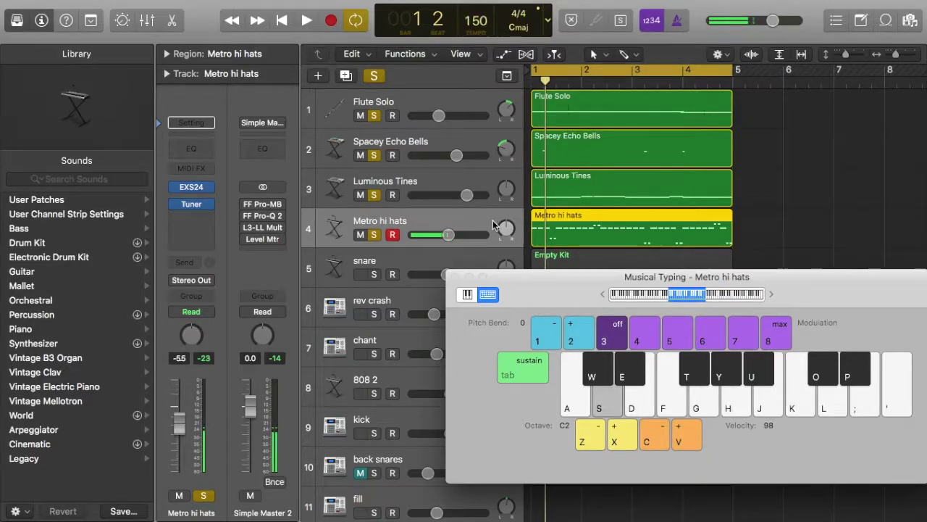
key(z)
key(d)
key(s)
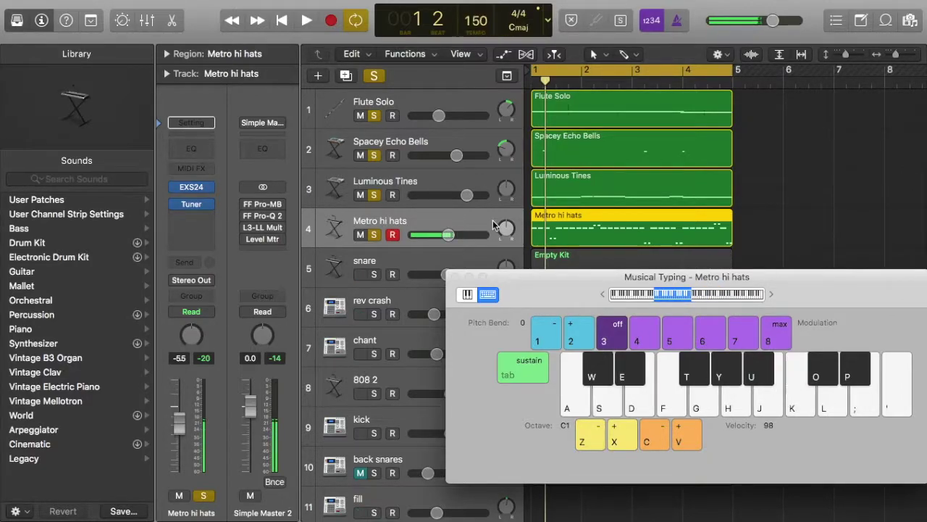
key(l)
key(l)
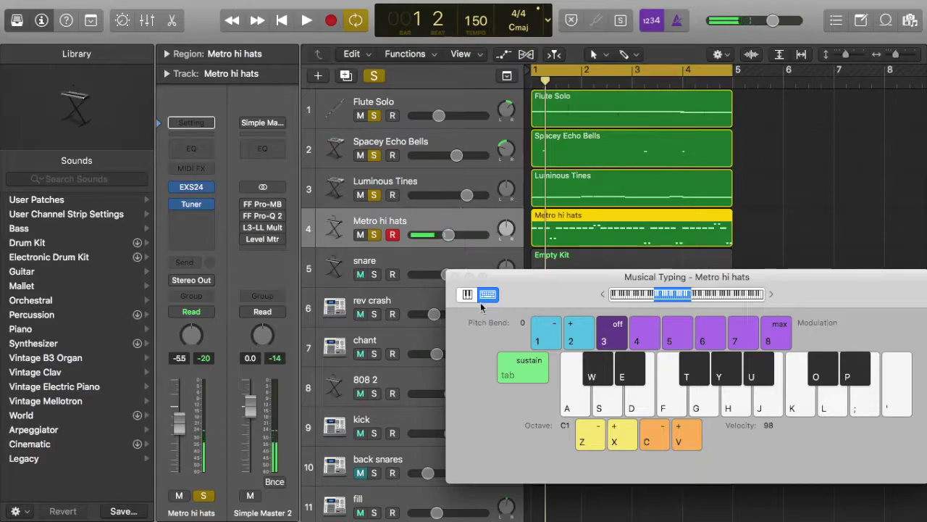
click(454, 277)
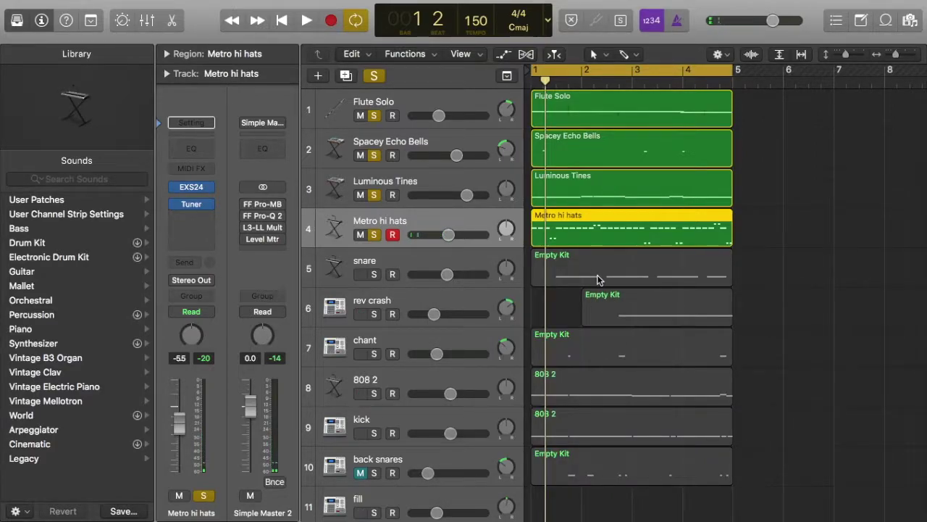
Play the loop with the hi-hats, open the Metro hi hats region in the Piano Roll, and stop playback
key(space)
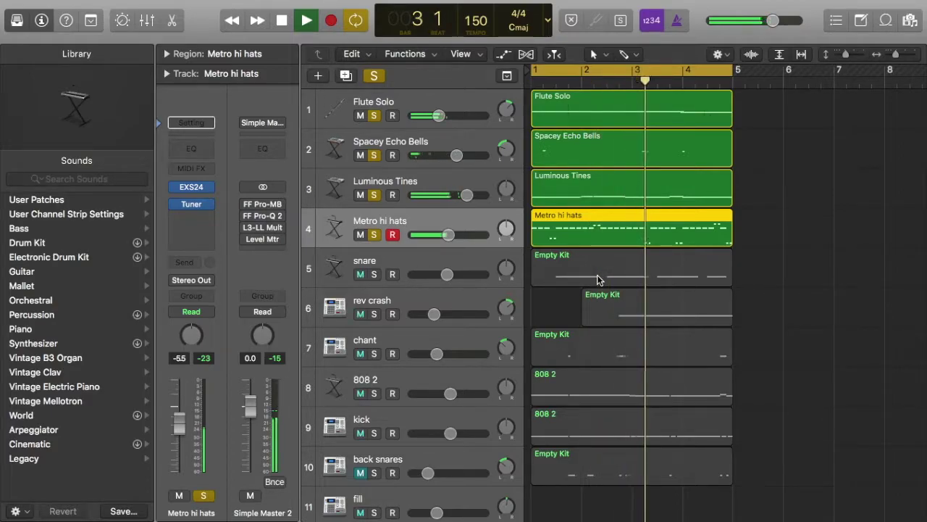
click(599, 223)
double_click(599, 223)
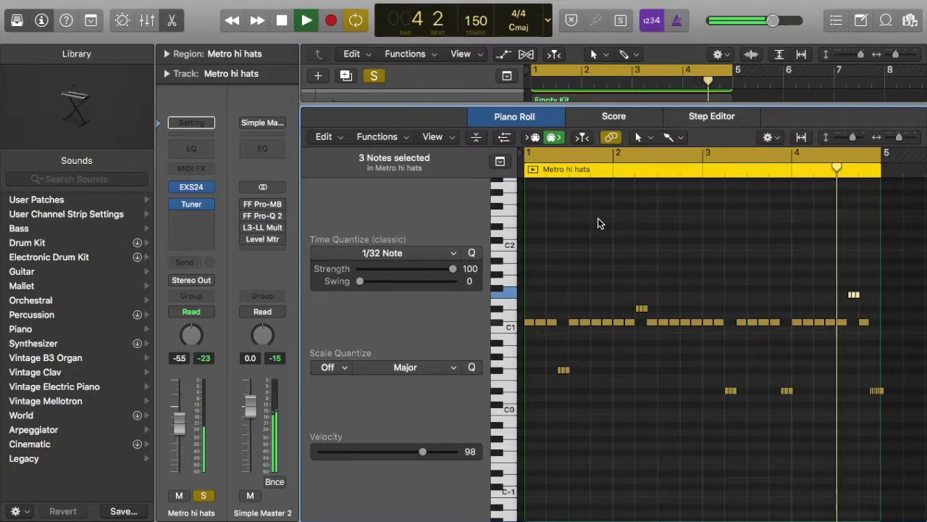
click(598, 223)
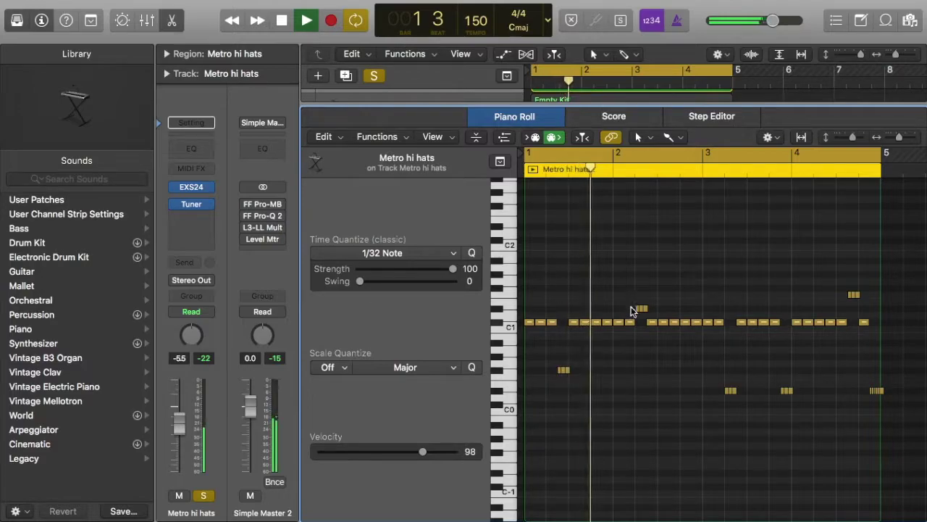
key(super+Right)
key(space)
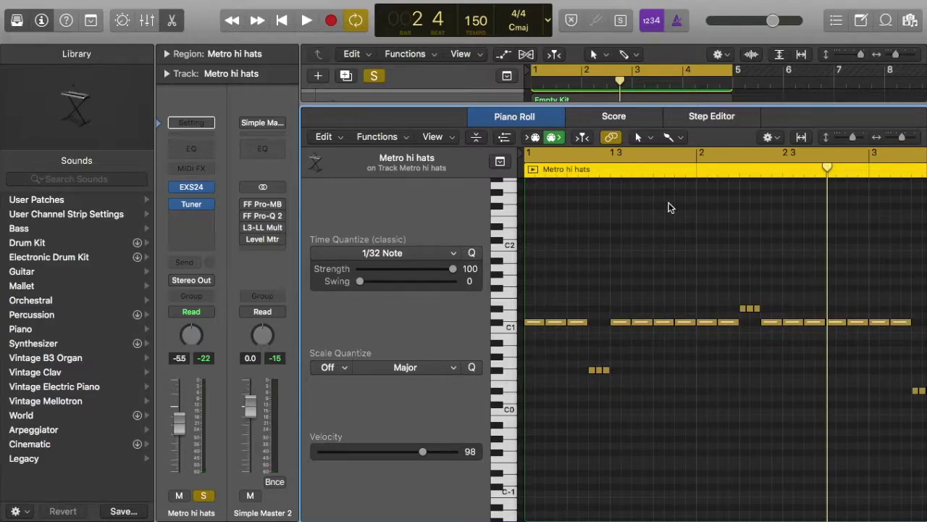
Choose the Brush Tool as the Piano Roll's secondary tool
click(676, 137)
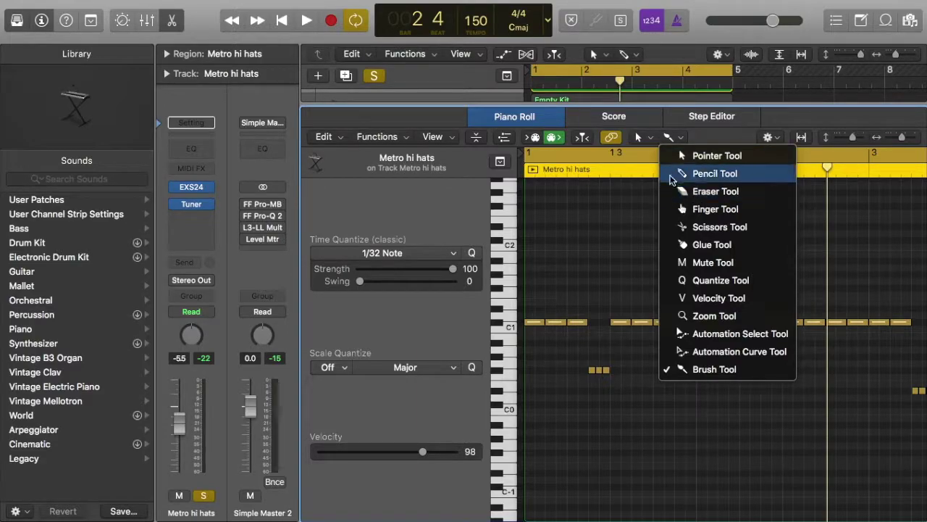
click(714, 369)
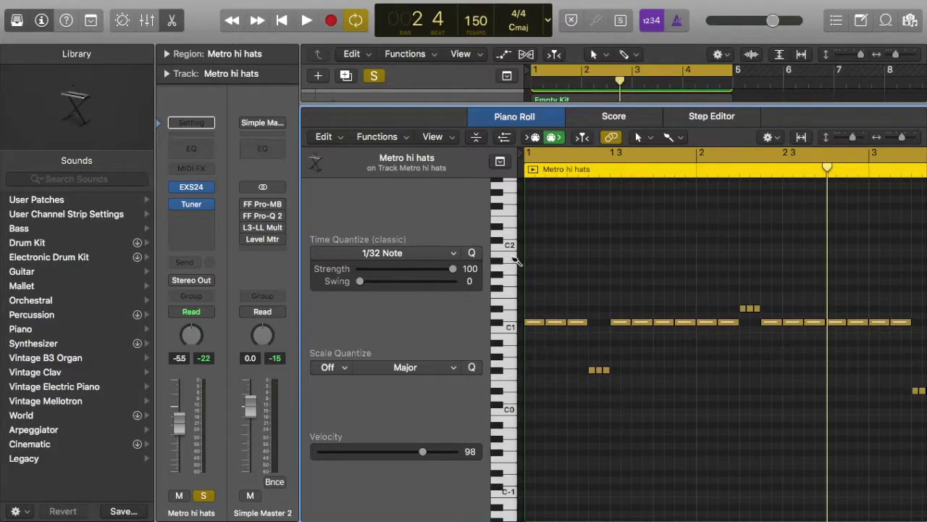
click(672, 138)
click(610, 264)
Set Time Quantize to 1/16 Triplet (1/24), try brushing a run of hi-hat notes at C#2, and undo the strokes
click(433, 259)
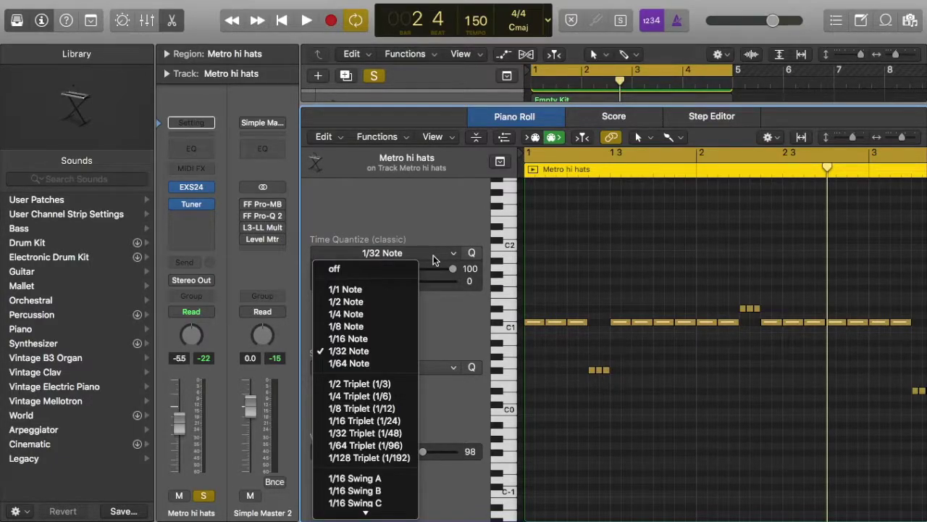
click(362, 421)
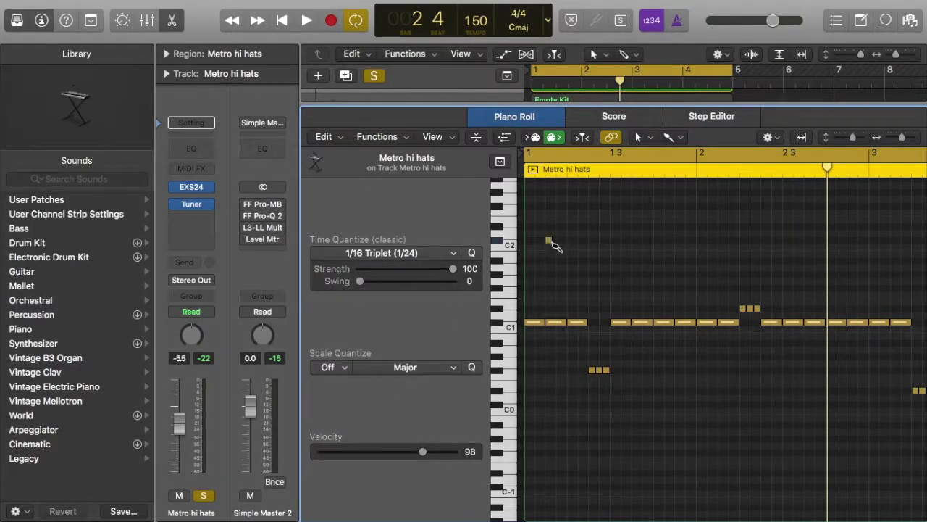
drag(548, 240, 695, 236)
key(super+z)
key(super+z)
click(549, 252)
key(super+z)
Brush short hi-hat notes at C#2 at the start of bar 1, play them back, and erase them
mouse_move(528, 240)
mouse_down()
mouse_move(573, 247)
mouse_move(534, 239)
mouse_up()
key(space)
key(space)
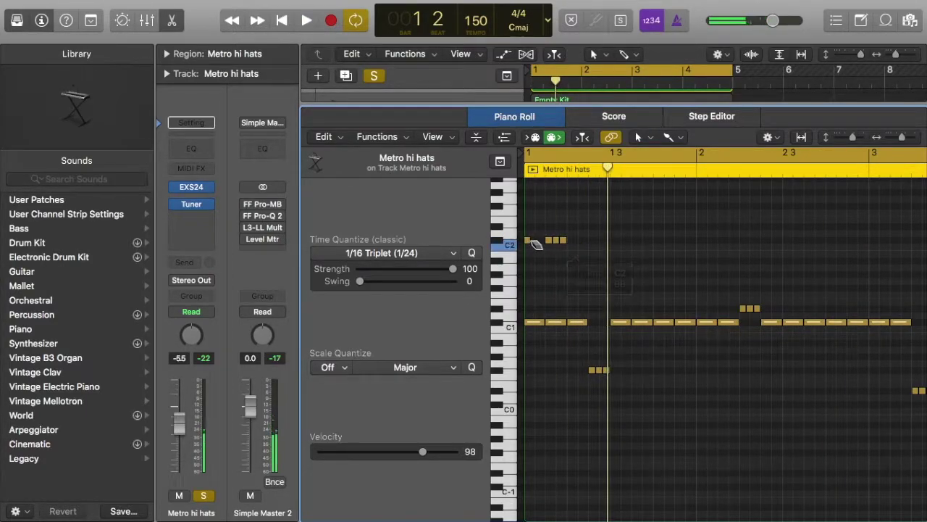
click(529, 240)
Set Time Quantize to 1/32 Triplet (1/48), audition a brushed roll at C#2 across the start of bar 1, and erase it
click(438, 255)
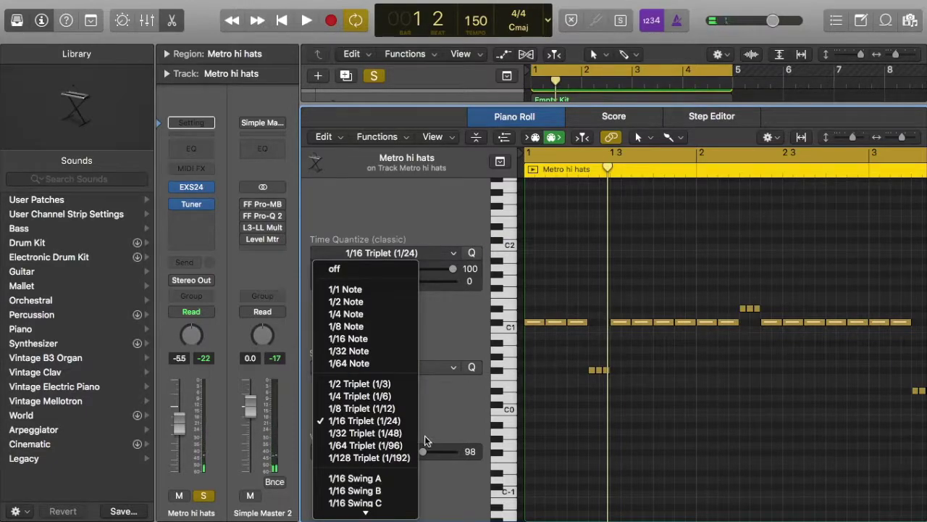
click(391, 433)
drag(528, 242, 607, 245)
key(space)
key(space)
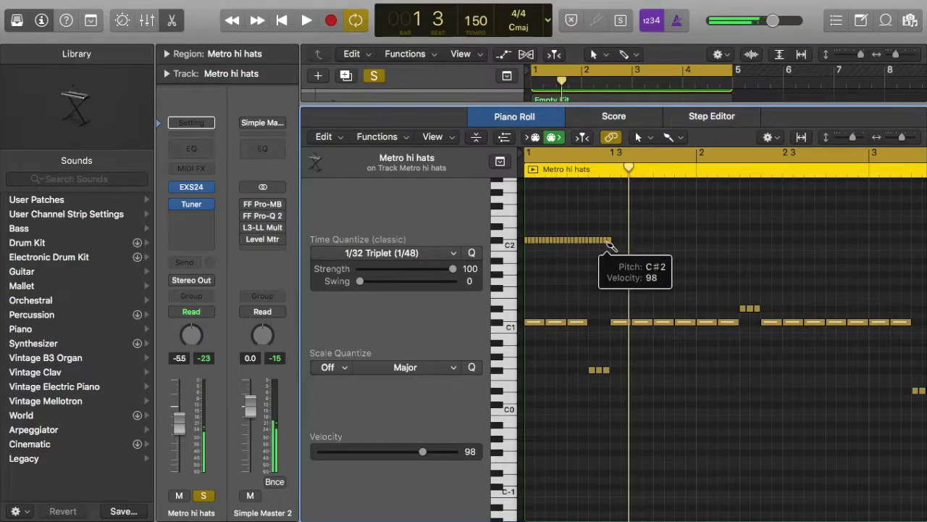
drag(612, 245, 524, 242)
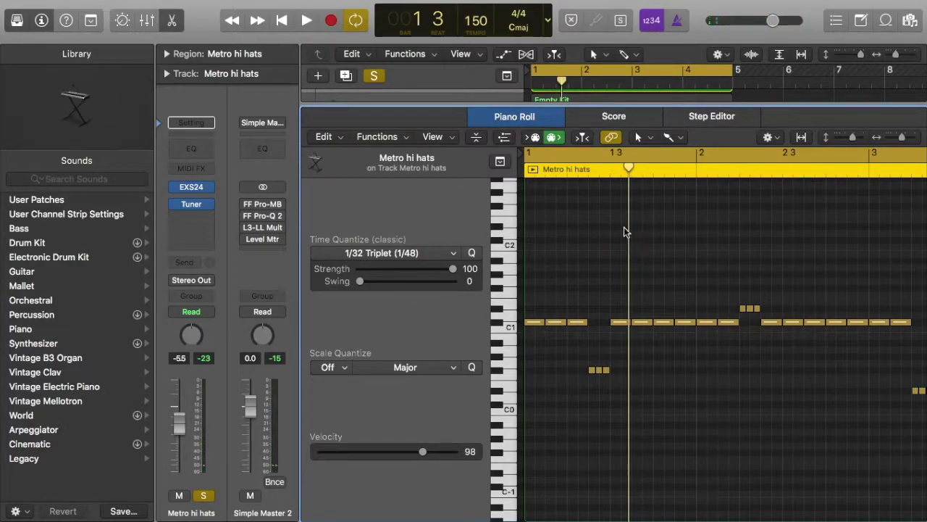
Change the Piano Roll's secondary tool to the Pencil Tool
click(669, 138)
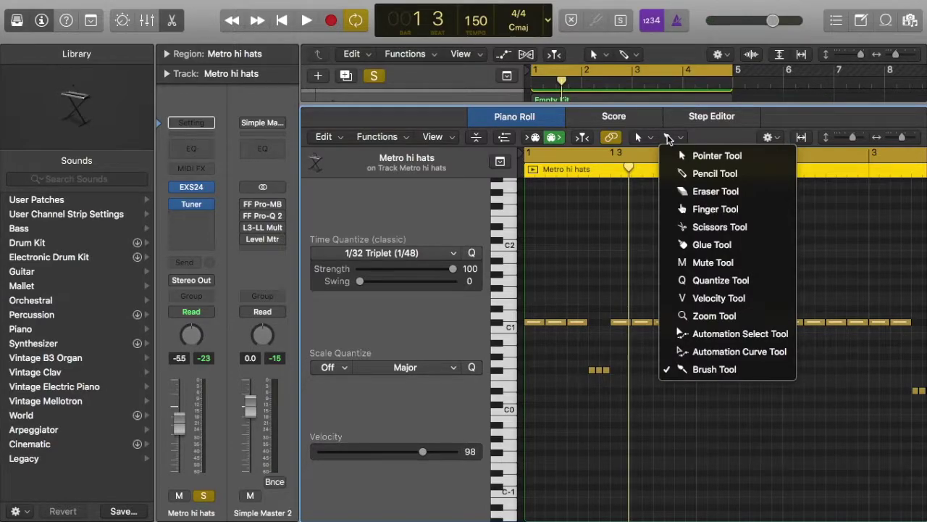
click(692, 155)
click(670, 138)
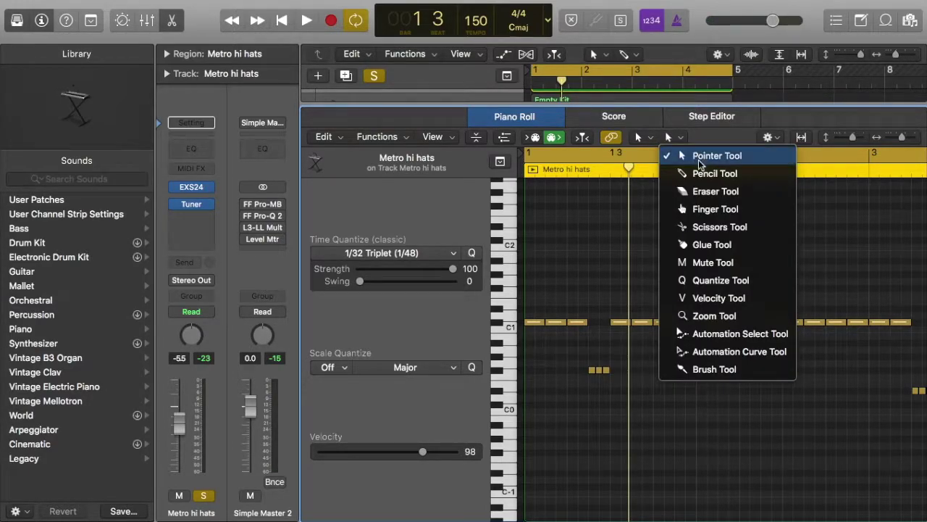
click(685, 155)
click(677, 145)
click(685, 174)
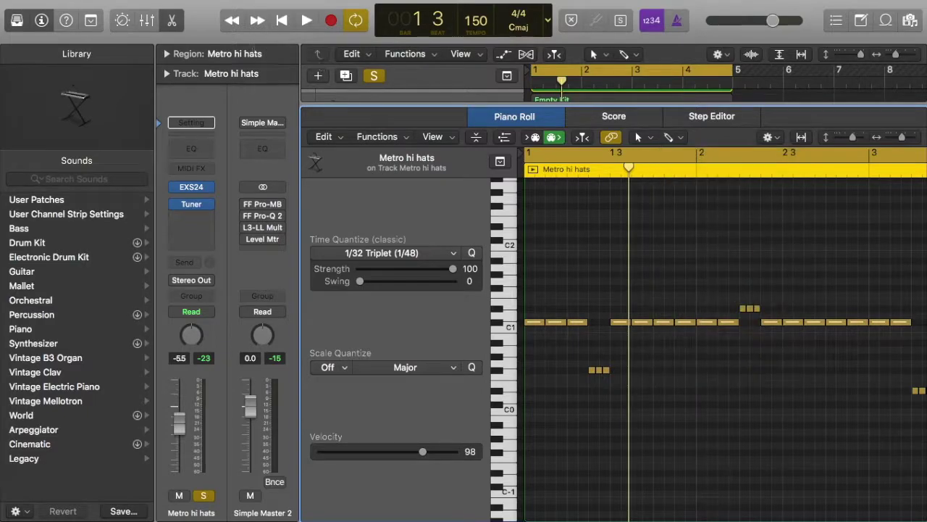
Close the Piano Roll and play the loop with the snare track soloed and selected
click(168, 21)
click(866, 295)
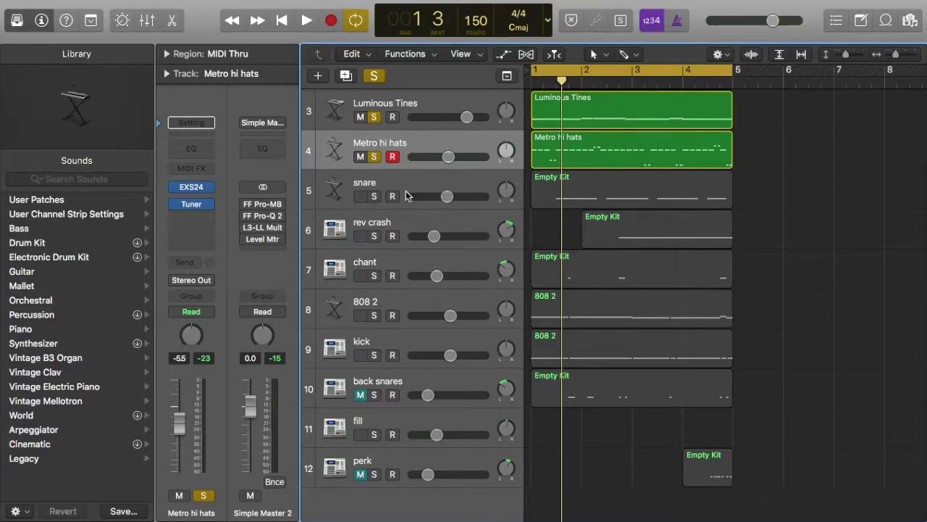
click(371, 197)
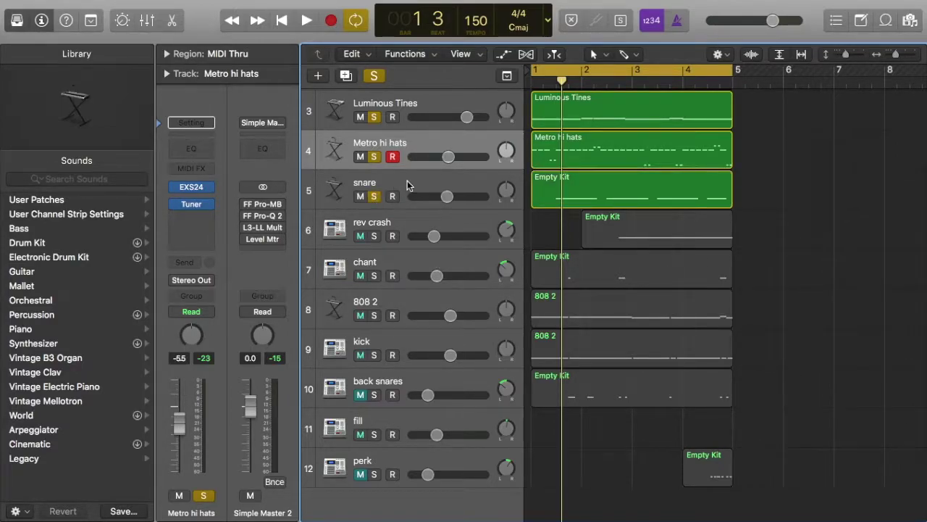
click(408, 182)
key(space)
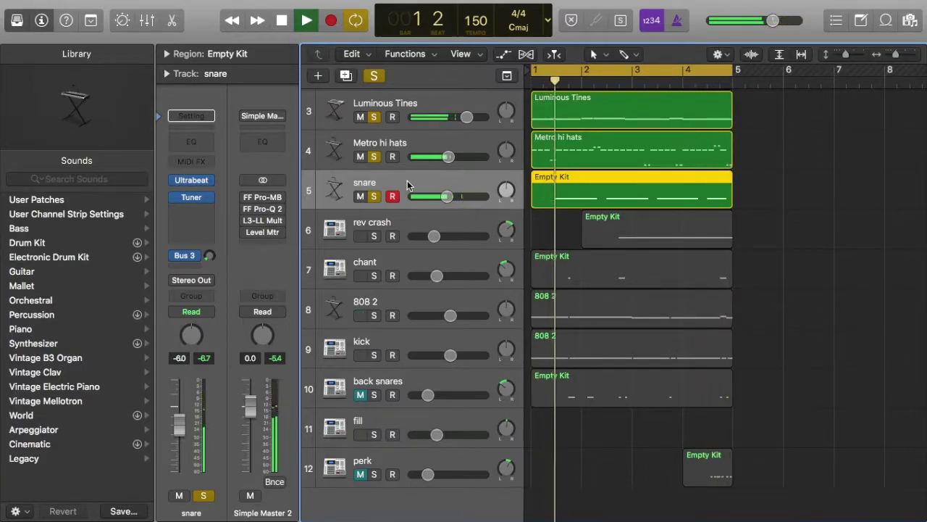
key(space)
Open the snare track's Ultrabeat plug-in and look through its settings and drum kit presets without loading one
mouse_move(193, 182)
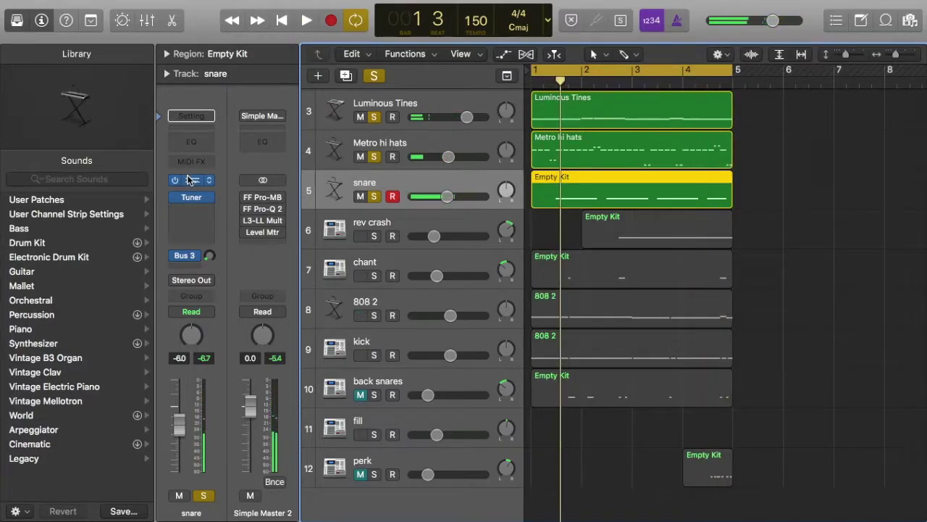
click(193, 182)
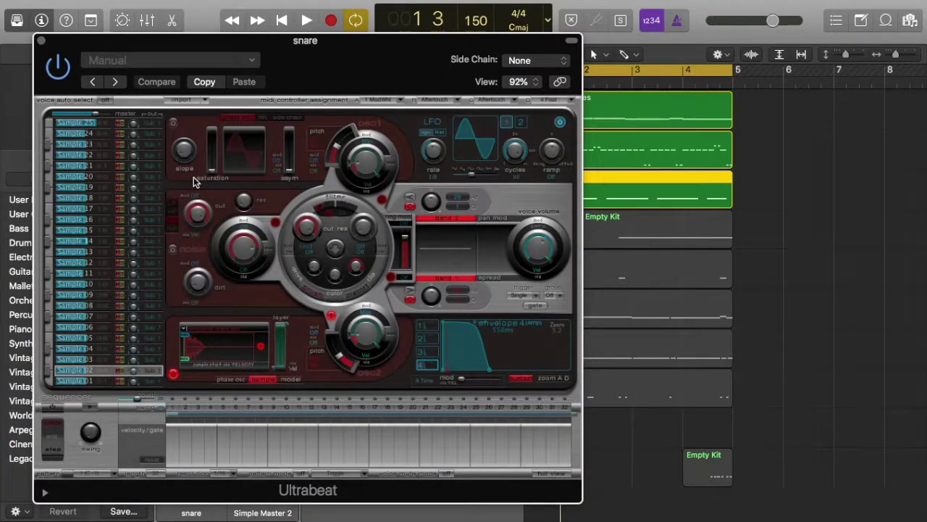
click(188, 64)
mouse_move(152, 323)
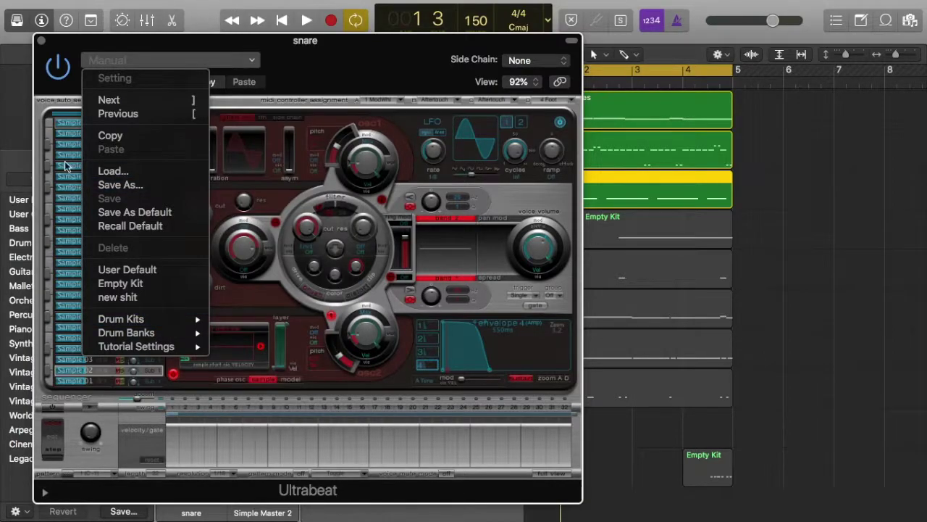
click(53, 97)
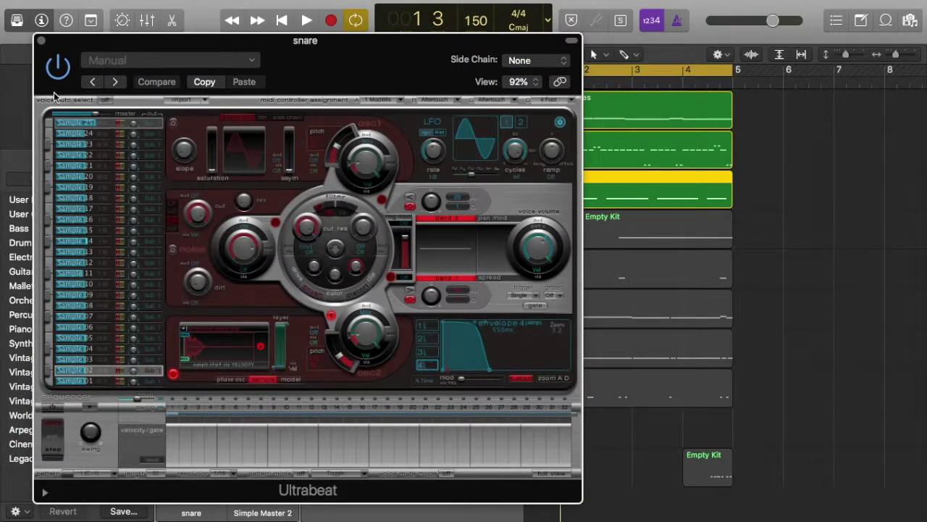
Select the Sample 08 voice in Ultrabeat, show its sample loading options, and close the plug-in window
click(138, 308)
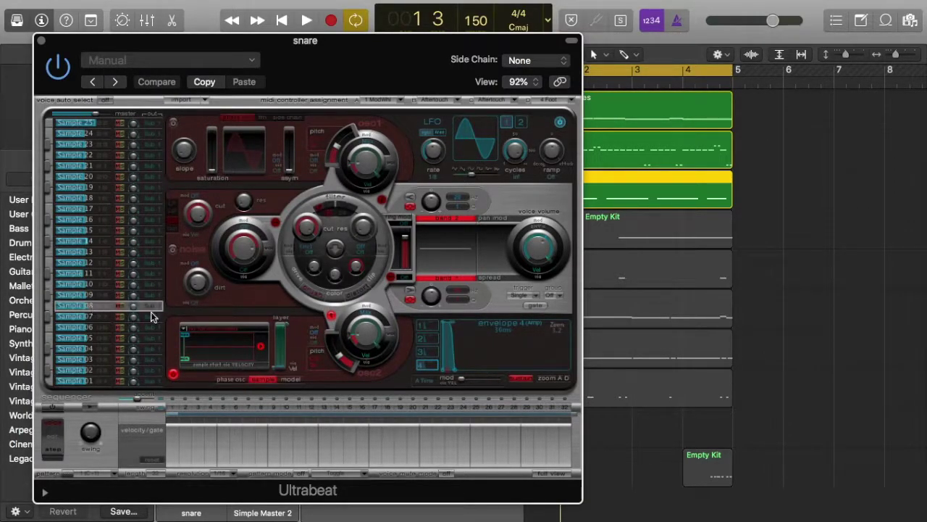
click(224, 334)
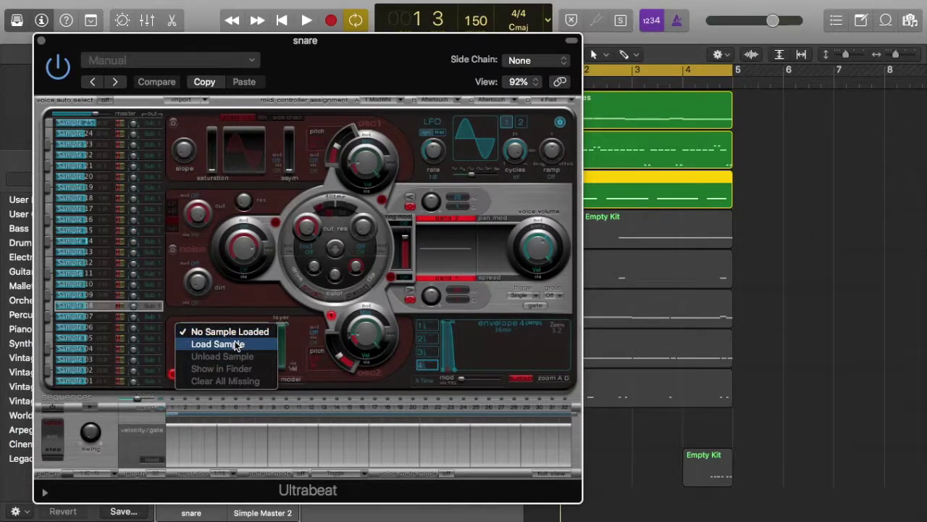
click(237, 306)
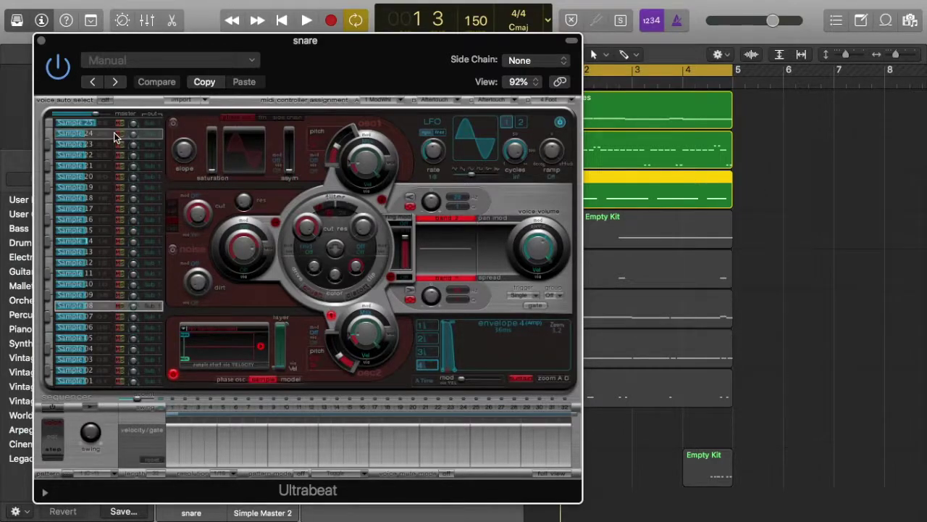
click(38, 40)
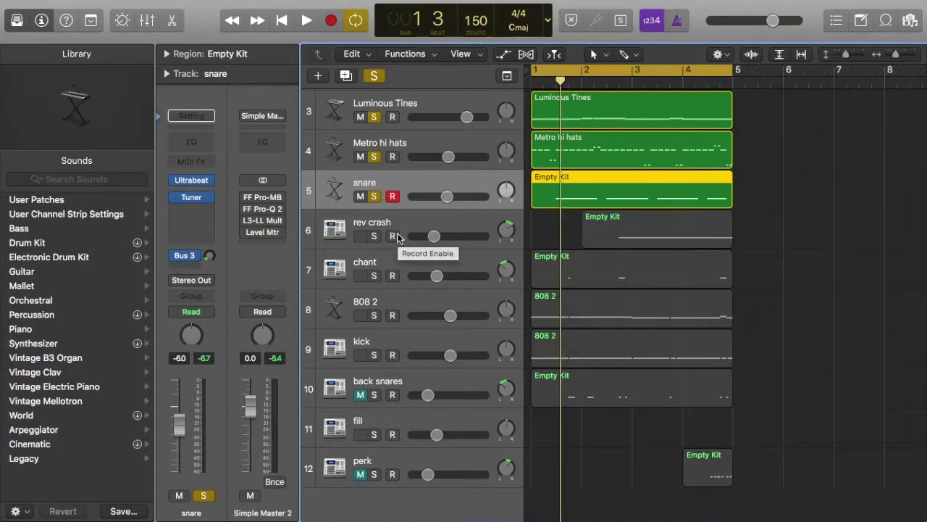
Solo the rev crash track and play the loop with it
click(374, 236)
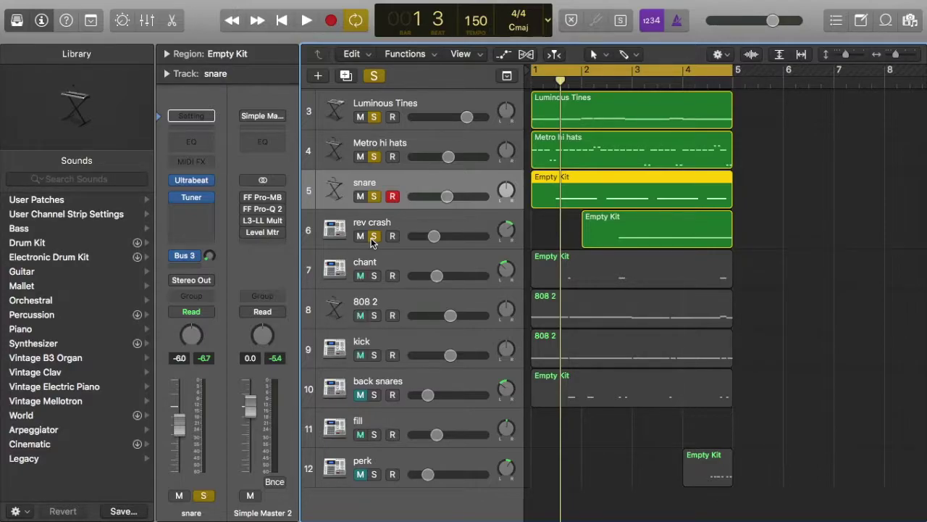
key(space)
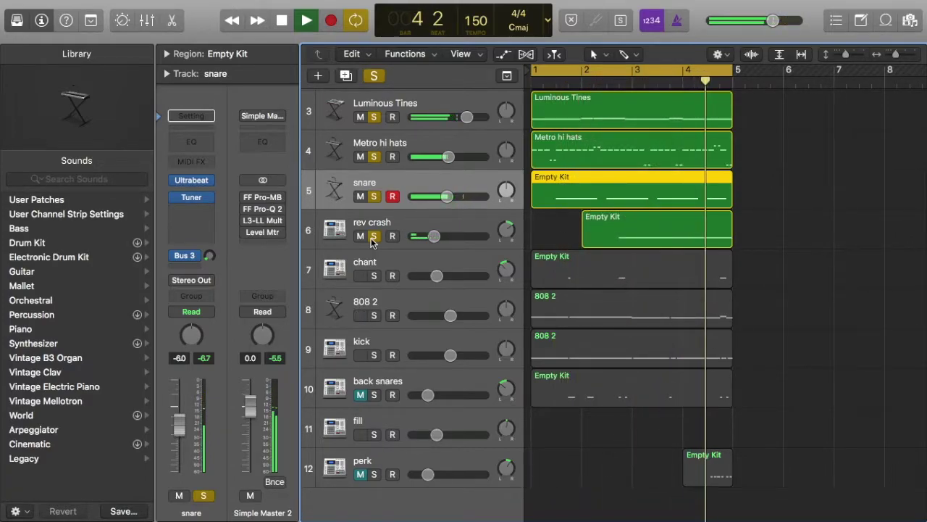
key(space)
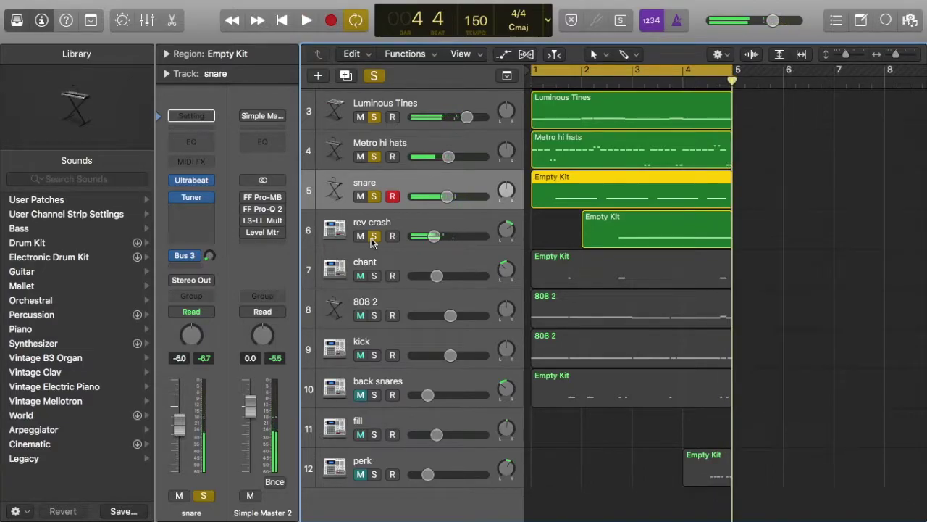
Solo the chant track and play the loop, toggling its solo off and back on
click(374, 275)
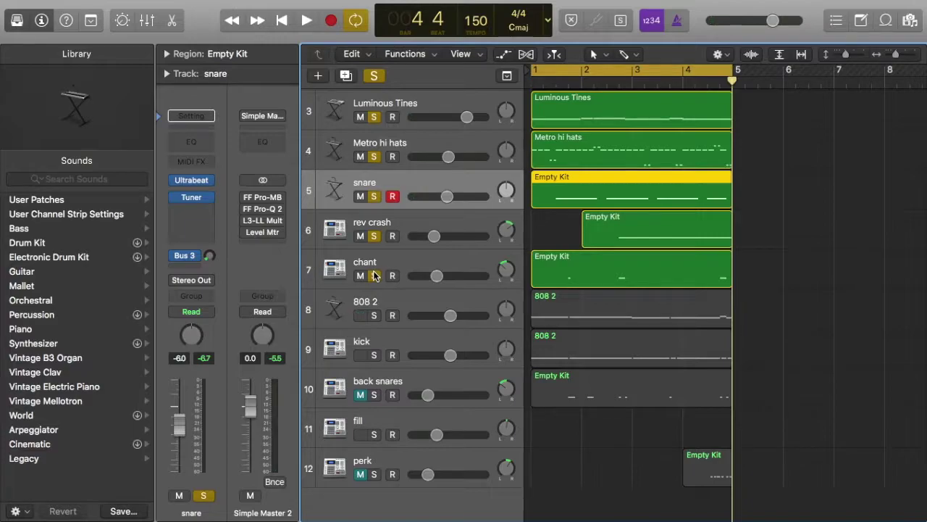
key(space)
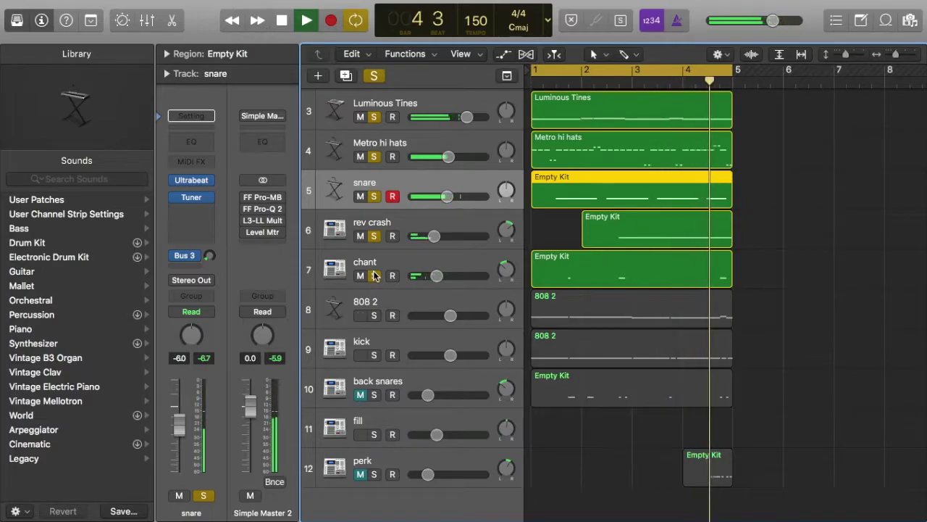
click(374, 276)
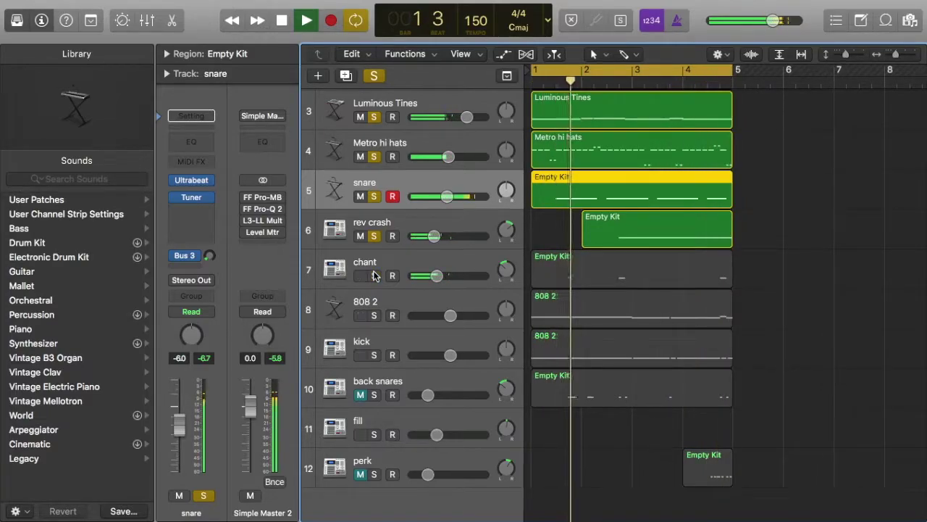
key(space)
click(374, 275)
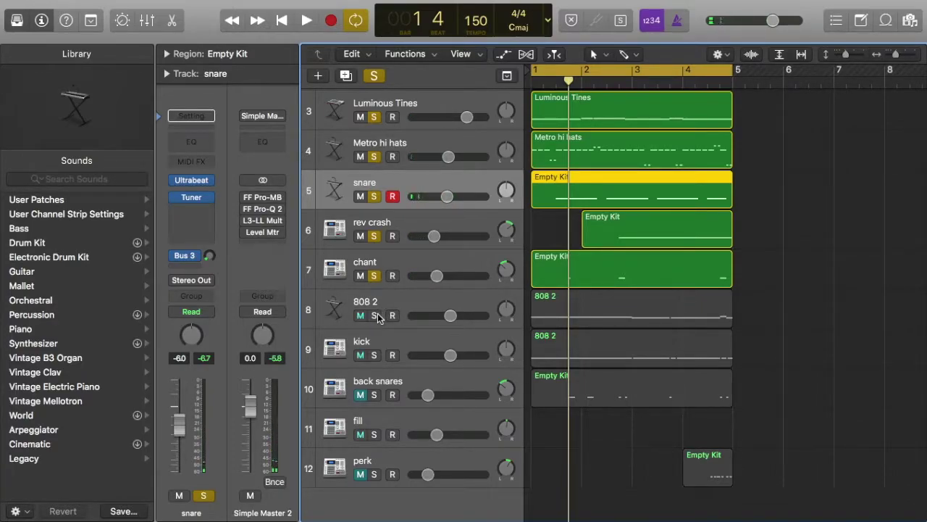
Open the 808 2 track's EXS24 sampler, view its zones in the Instrument Editor, and close the editor
click(397, 306)
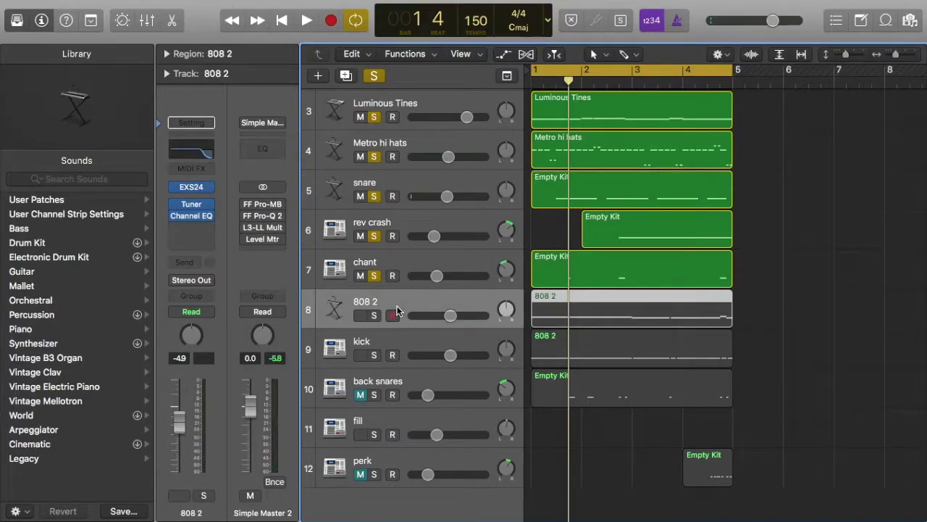
click(193, 187)
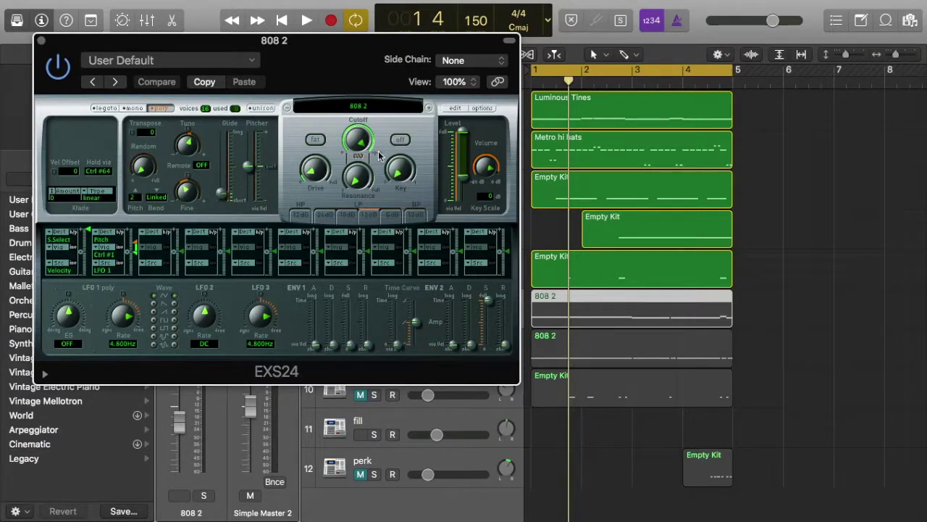
click(455, 108)
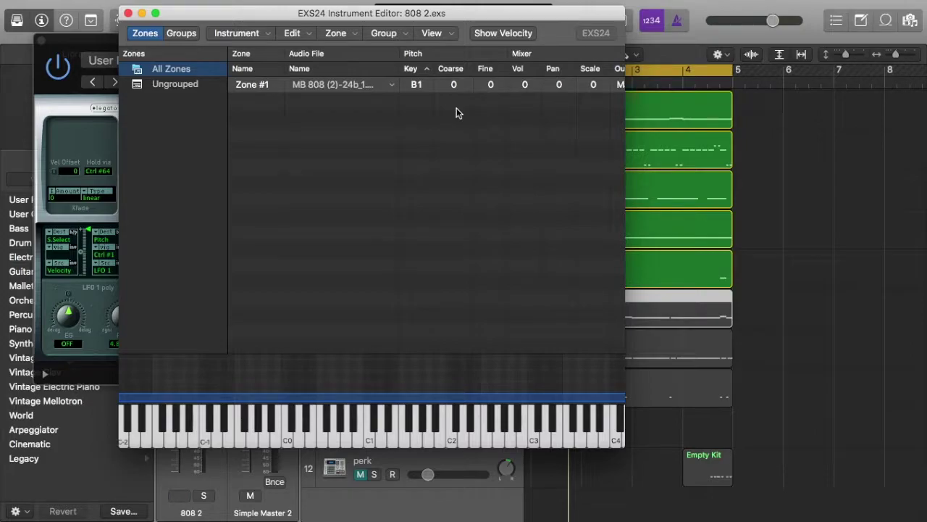
click(128, 14)
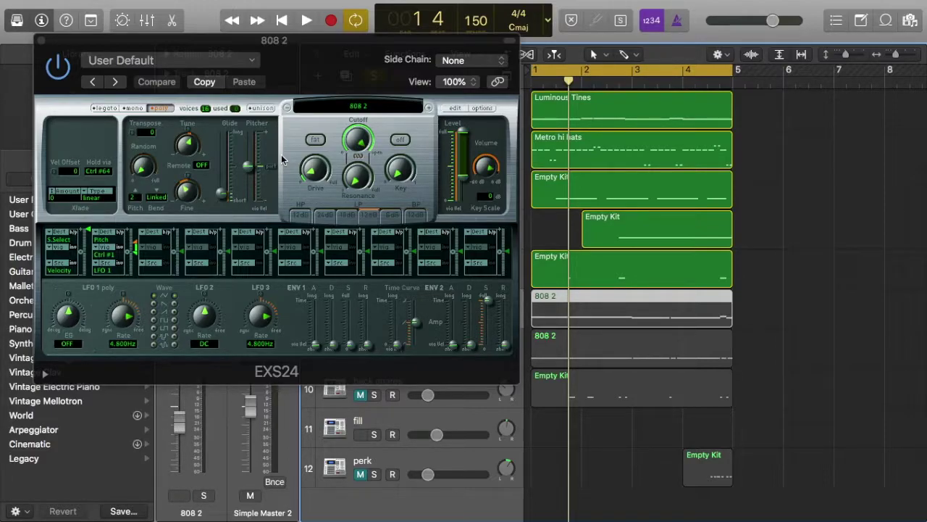
Move the EXS24 window clear of the channel strip and open the Tuner plug-in on the 808 2 track
drag(358, 76, 528, 109)
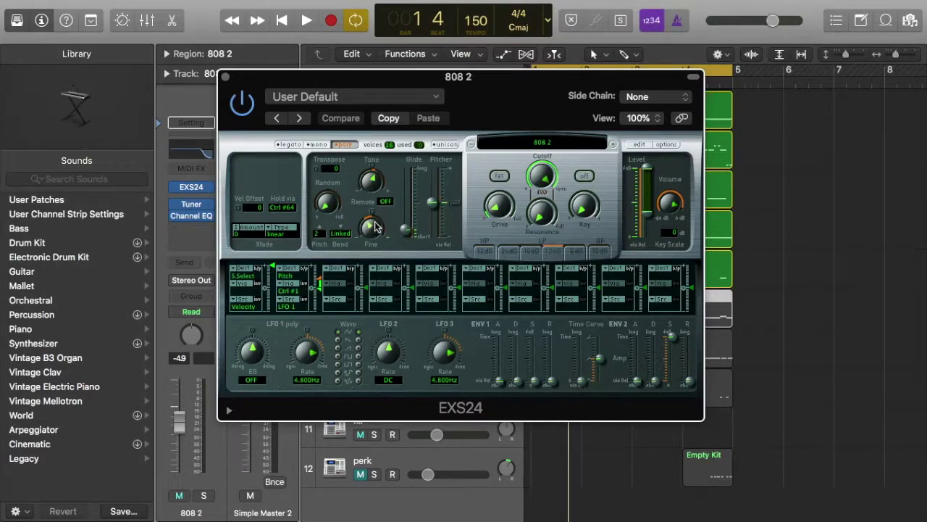
drag(471, 78, 504, 78)
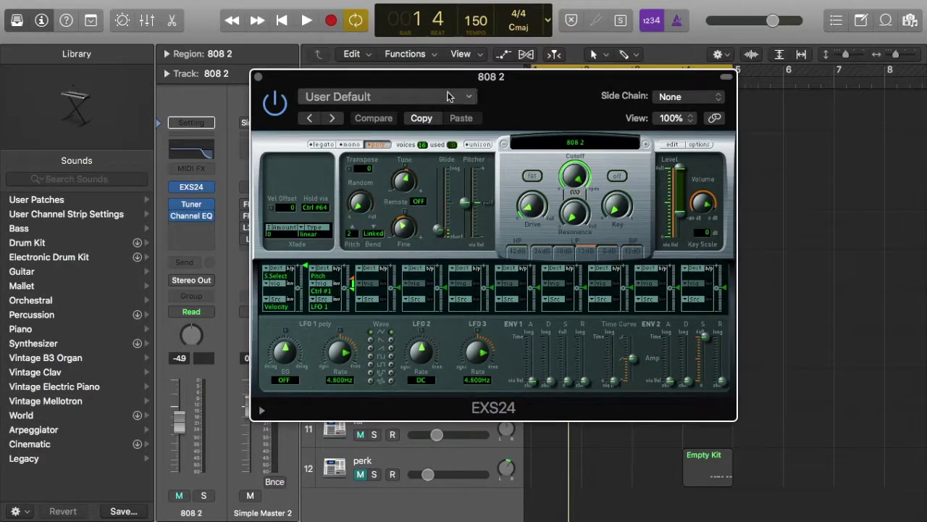
click(208, 206)
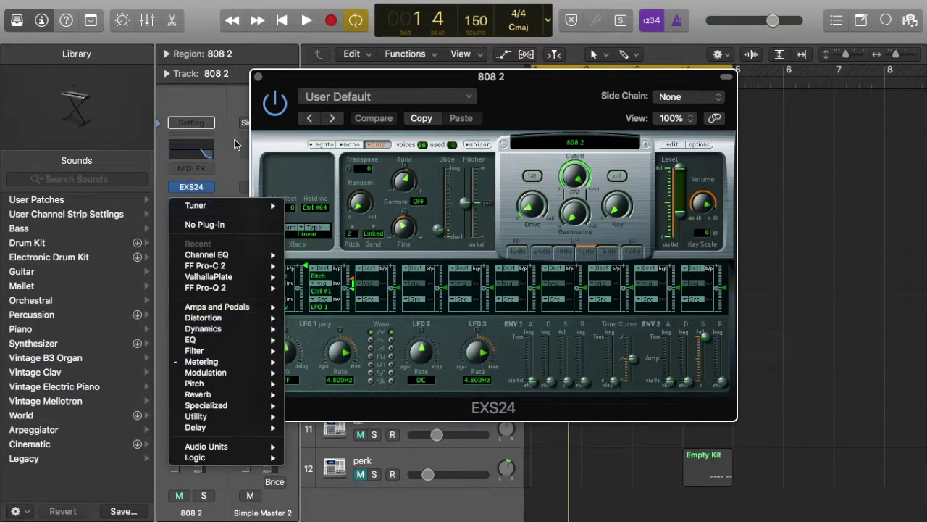
click(246, 208)
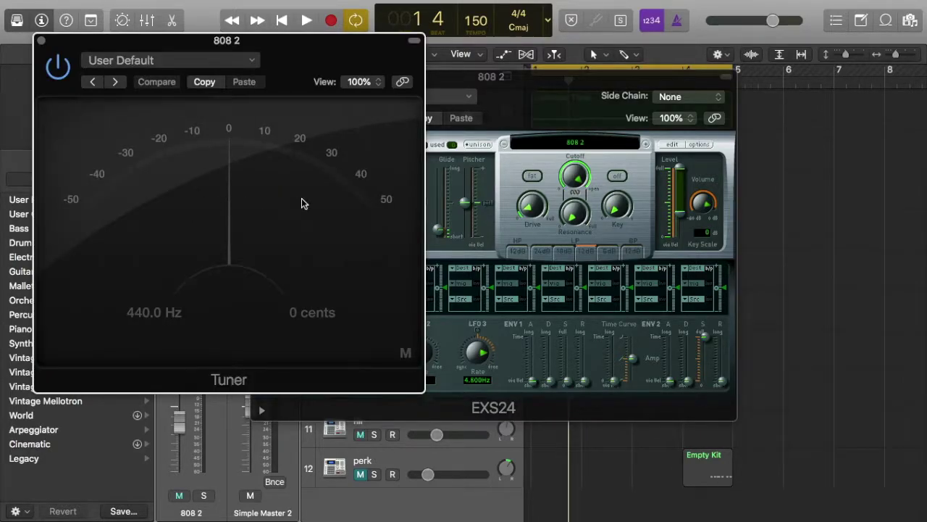
Open Musical Typing for the 808 2 track, raise the octave to C3, and play the C note to read its pitch in the Tuner
key(super+k)
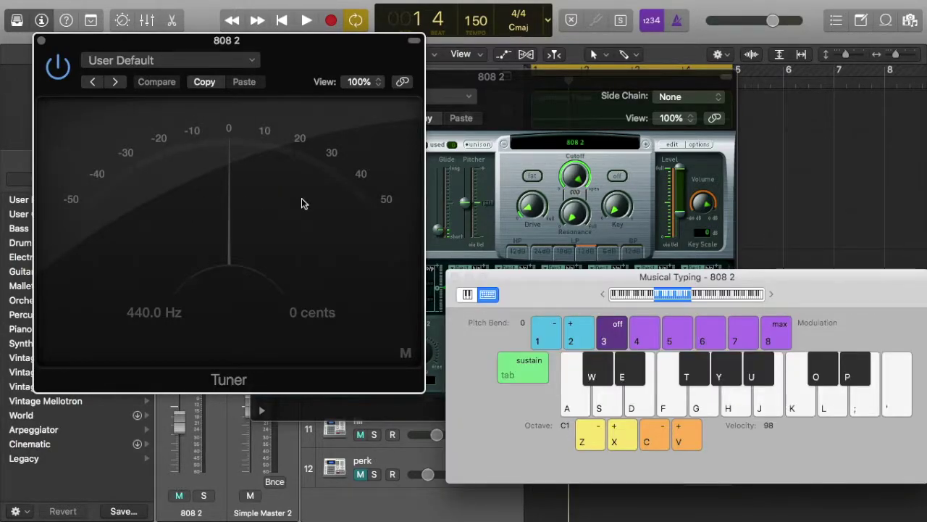
key(a)
key(x)
key(x)
key(a)
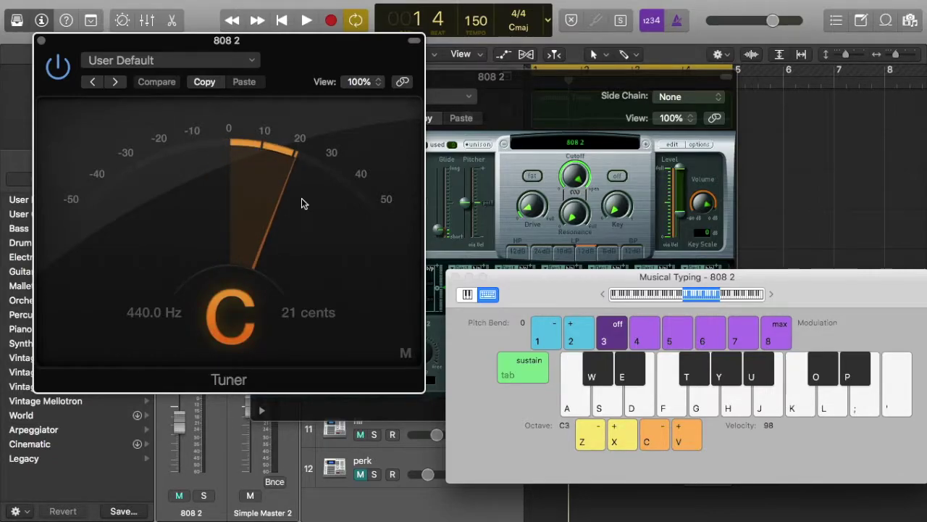
Solo the 808 2 track and play its C note, repositioning the Tuner for a clear view of the pitch
drag(300, 57, 859, 267)
click(259, 78)
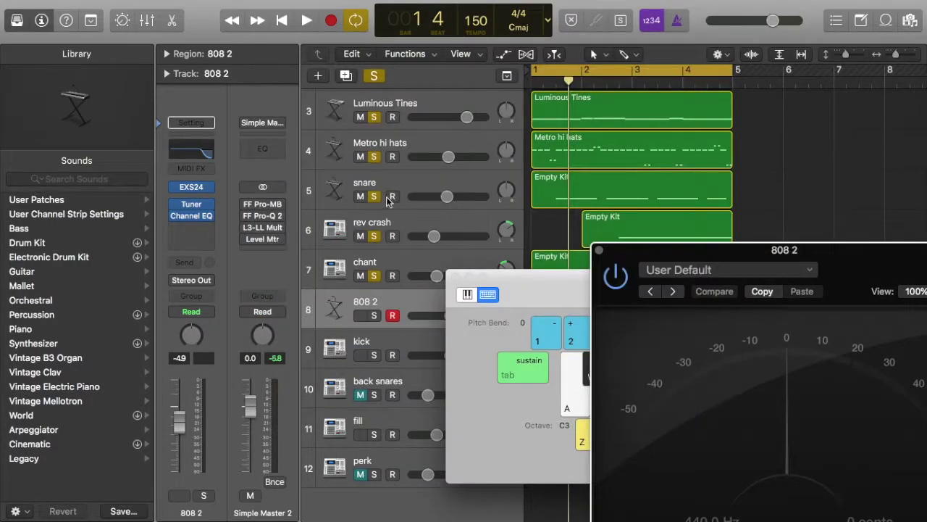
click(375, 316)
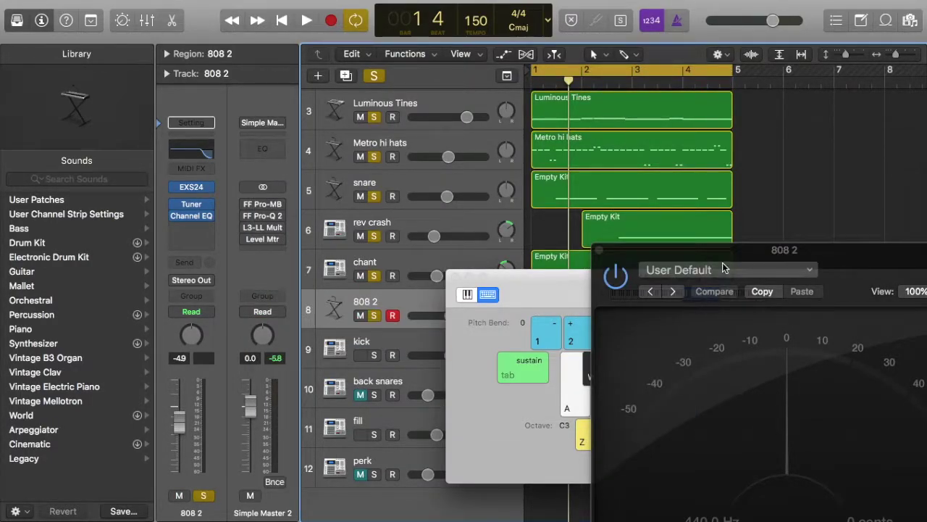
key(a)
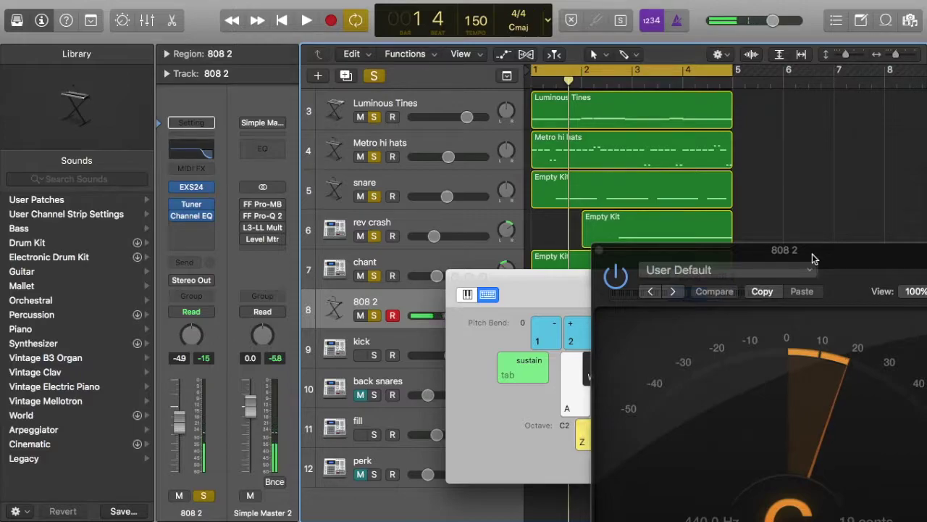
drag(813, 259, 618, 110)
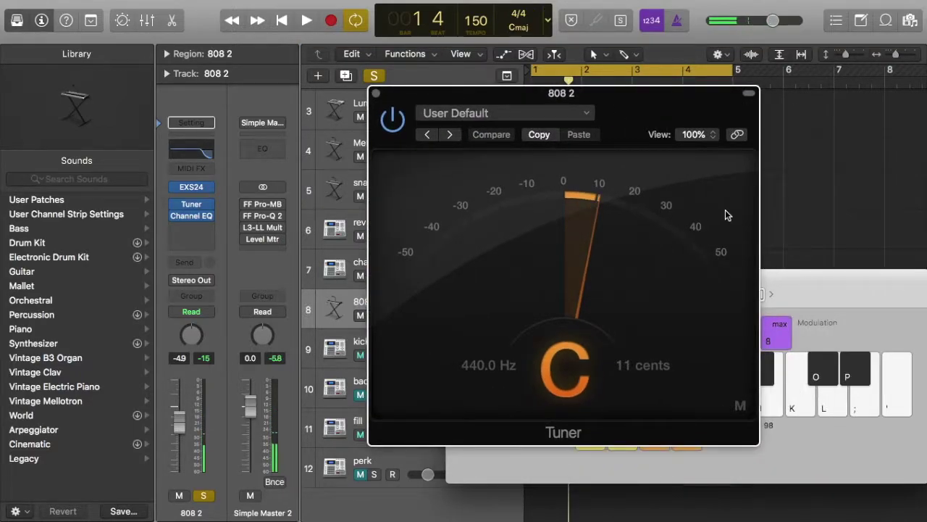
Set the 808 2 sampler's Tune knob to 0 and play notes to check the pitch in the Tuner
click(192, 186)
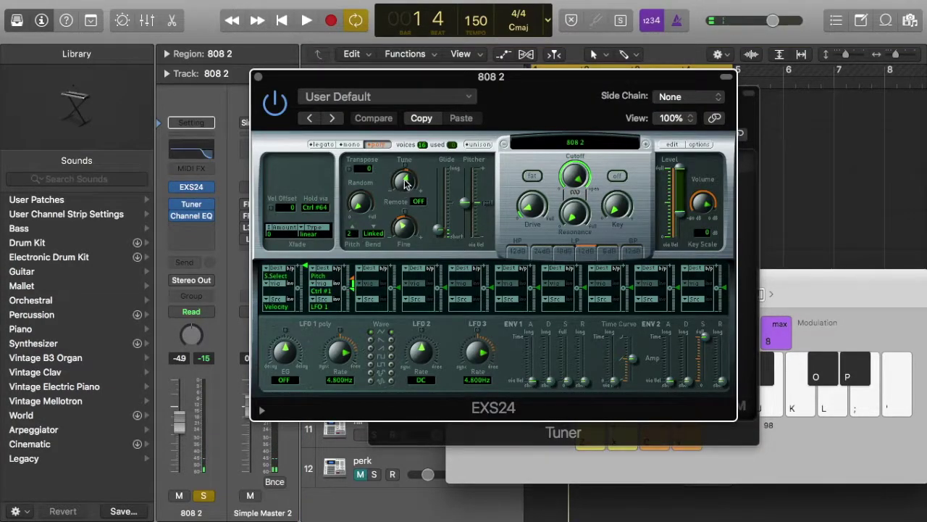
drag(404, 182, 403, 185)
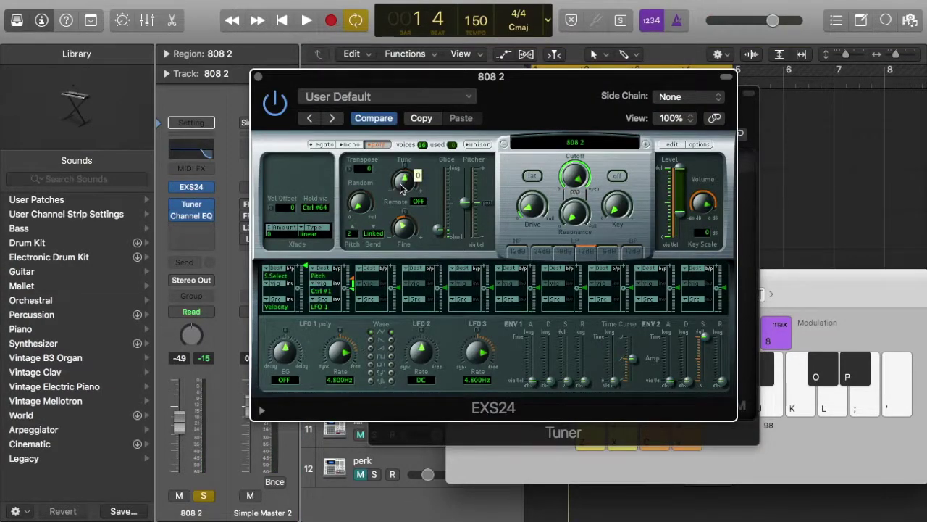
drag(521, 99, 639, 290)
click(640, 215)
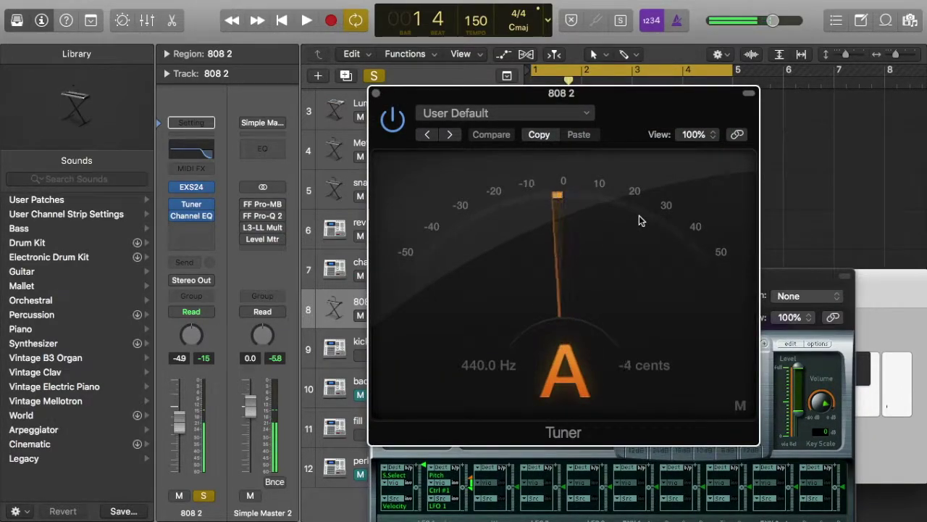
click(795, 290)
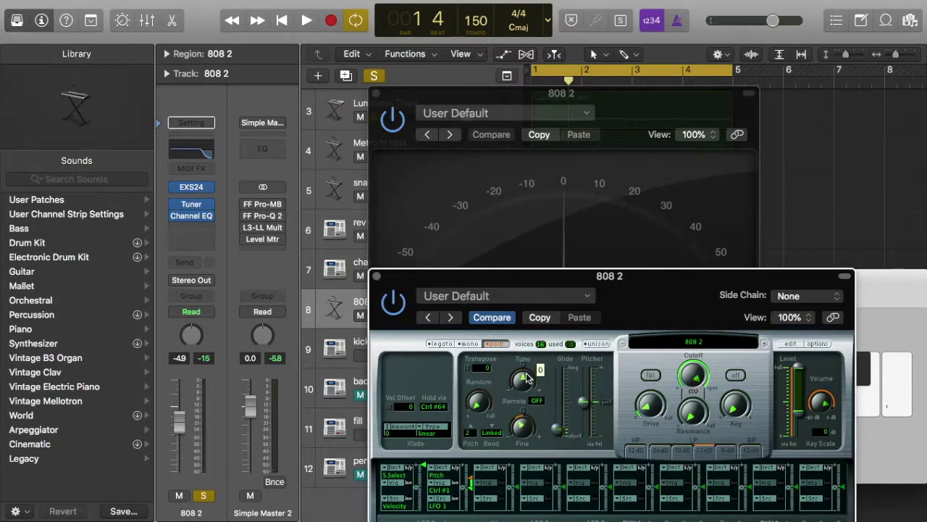
click(602, 248)
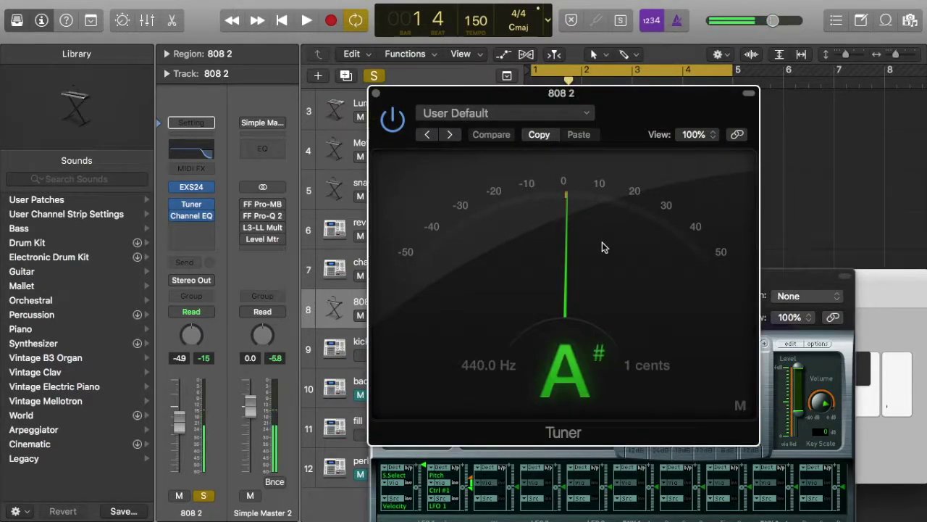
Raise the 808 2 sampler's Tune to +2, checking the played note in the Tuner, and close the Tuner
click(583, 376)
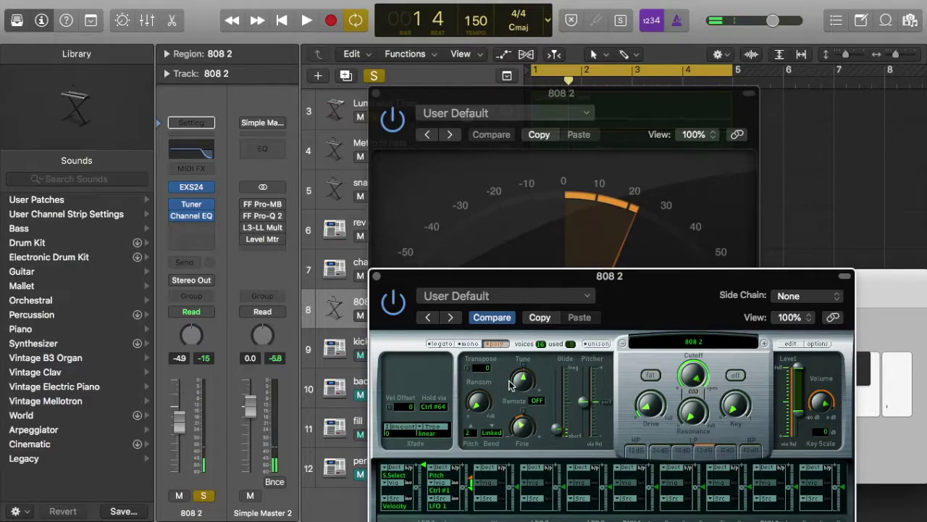
mouse_move(522, 386)
click(573, 217)
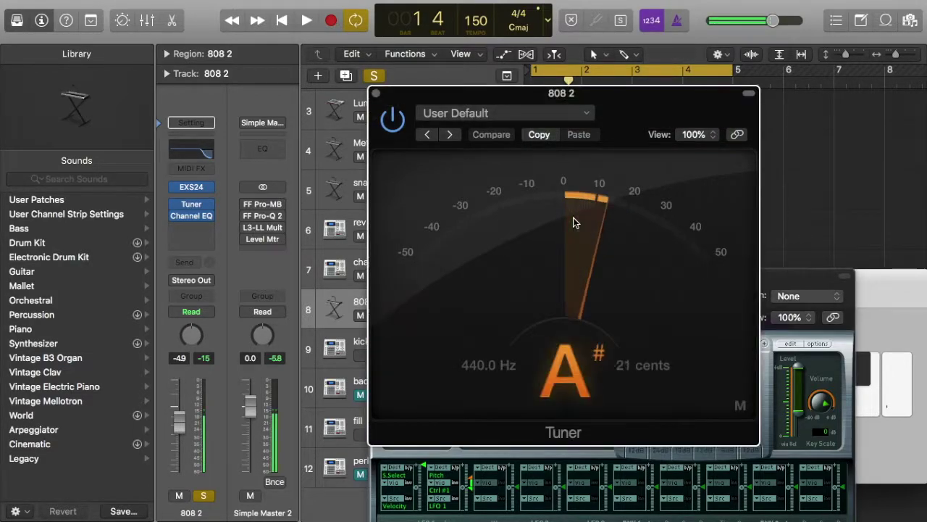
click(779, 286)
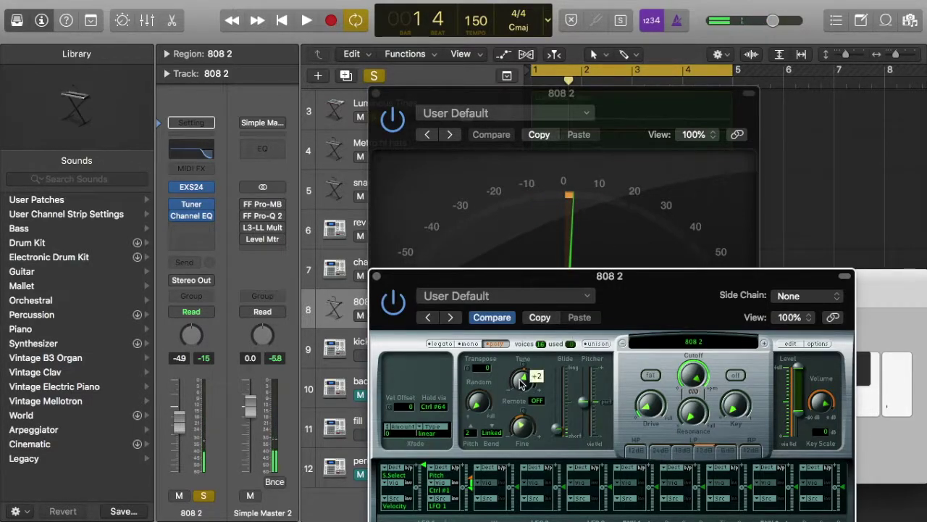
click(591, 227)
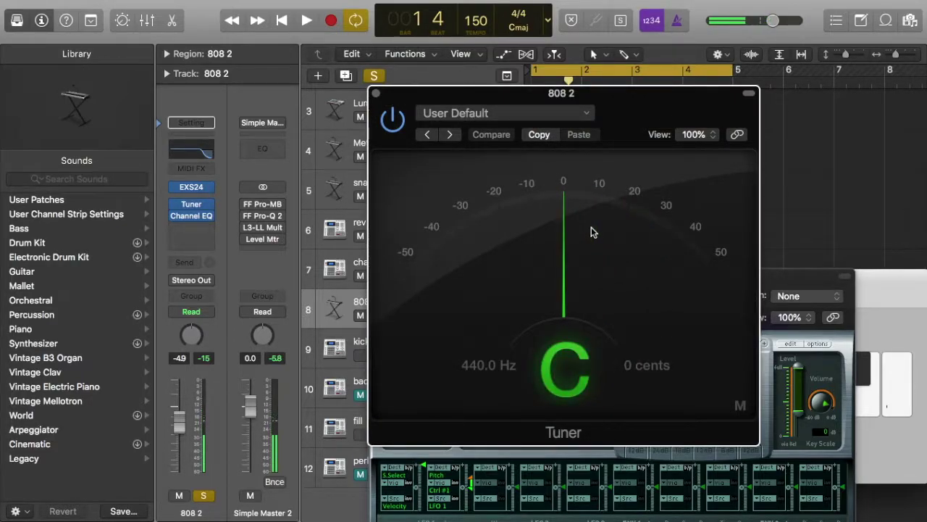
click(376, 93)
Switch the EXS24 voice mode to mono, choose the plug-in's Mono version for the 808 2 channel, and close its window
drag(596, 330, 591, 196)
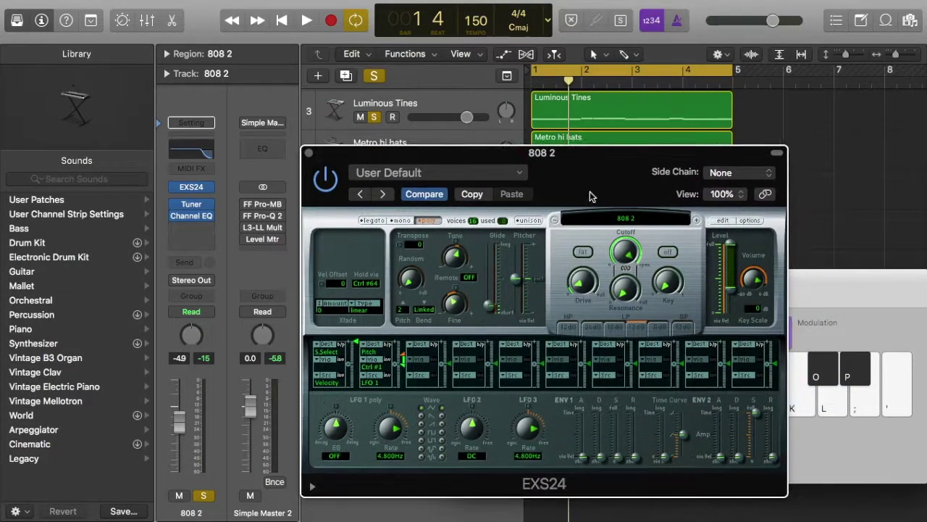
click(409, 221)
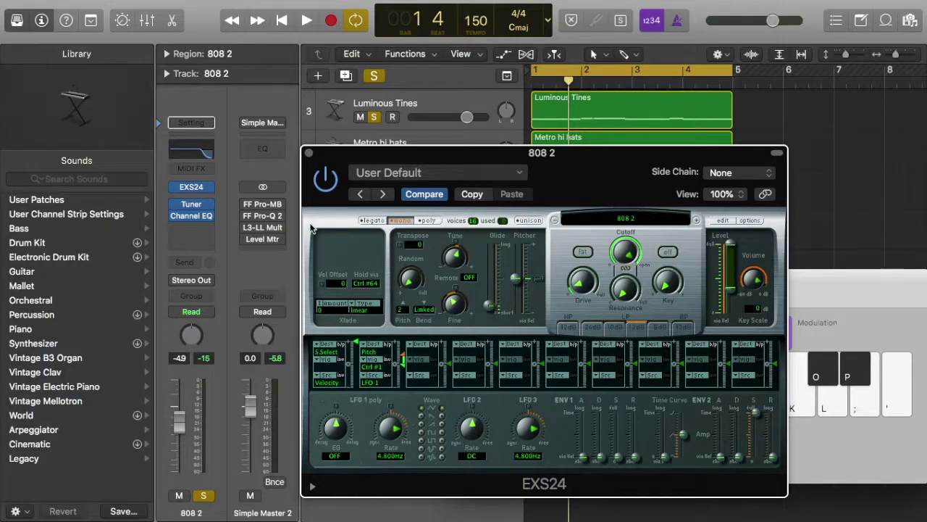
click(210, 189)
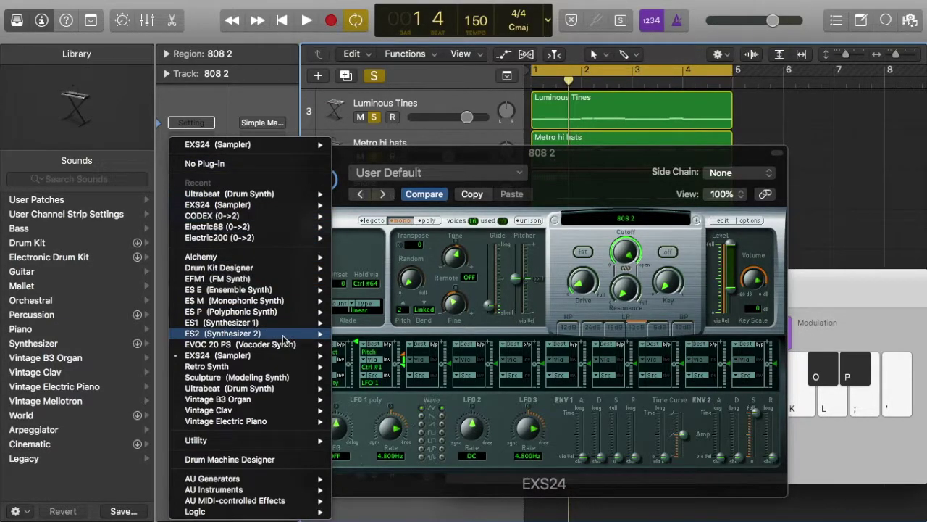
mouse_move(267, 356)
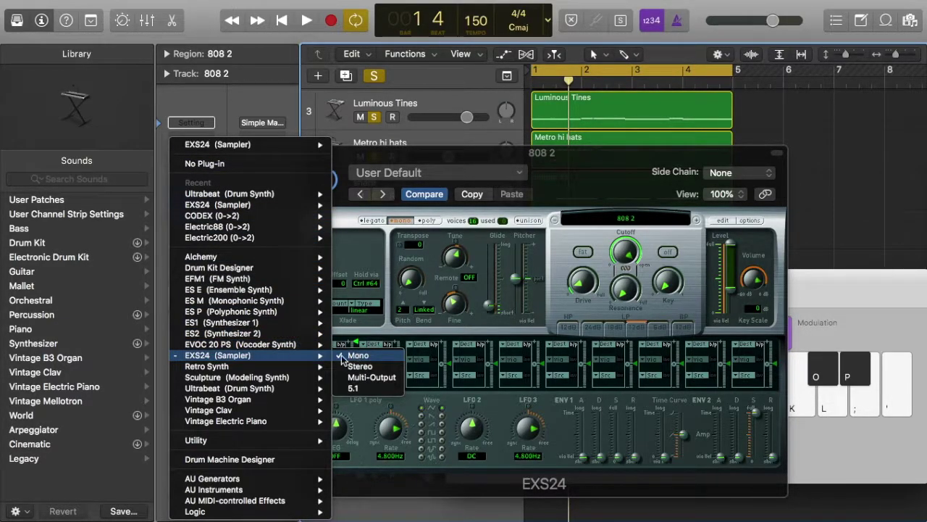
click(389, 357)
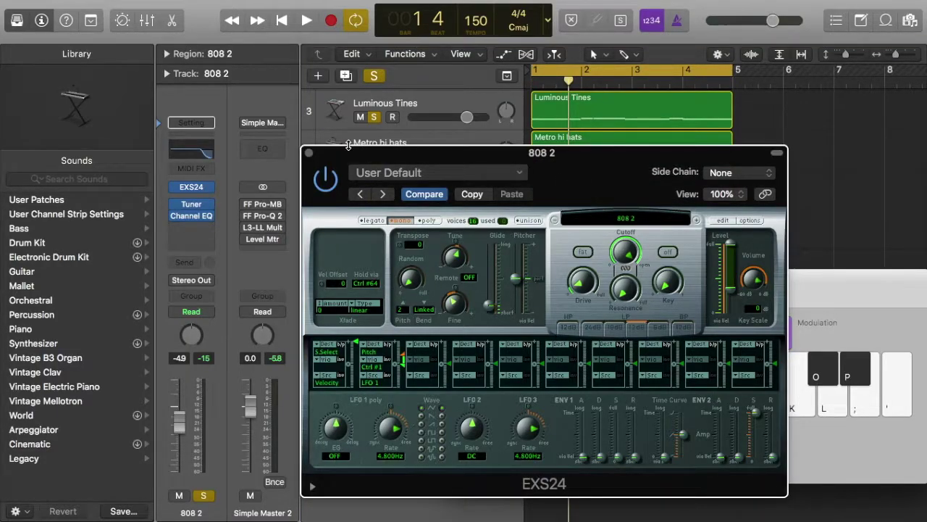
click(309, 153)
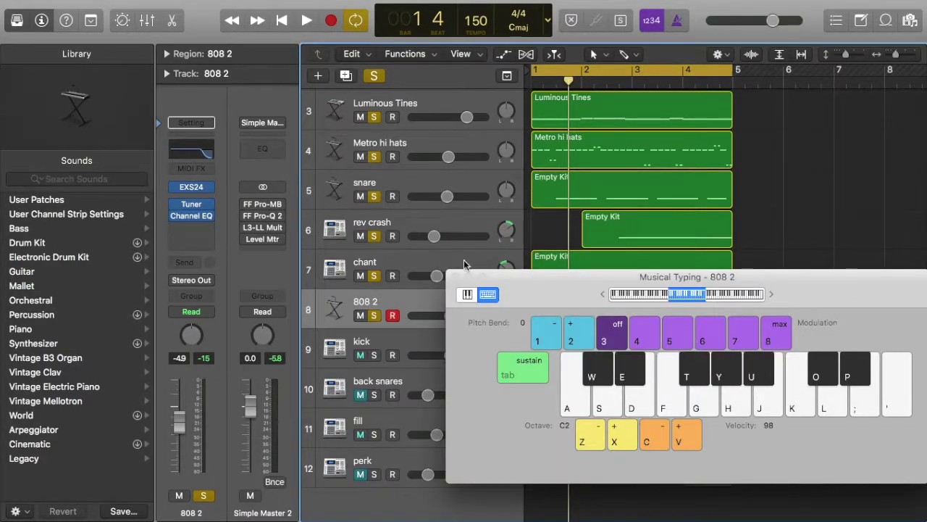
Play a short bass pattern on the 808 2 track with Musical Typing at octave C2, and close the keyboard
drag(530, 284, 688, 302)
key(a)
key(w)
key(y)
key(w)
key(f)
key(w)
key(w)
key(y)
key(e)
key(w)
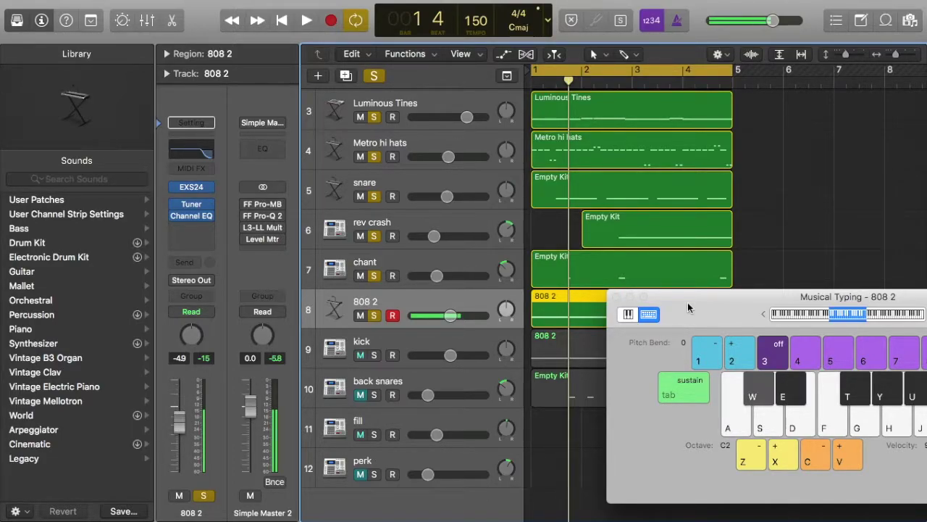
key(y)
key(s)
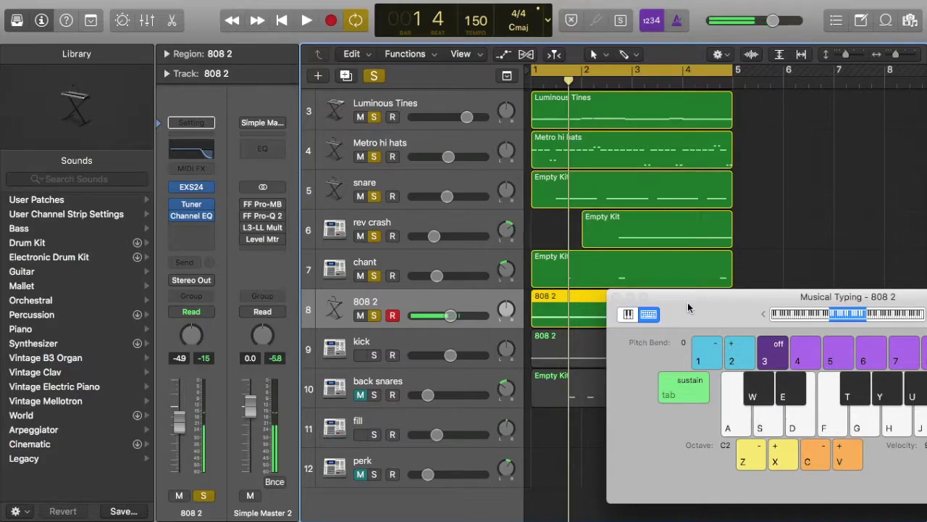
key(w)
key(t)
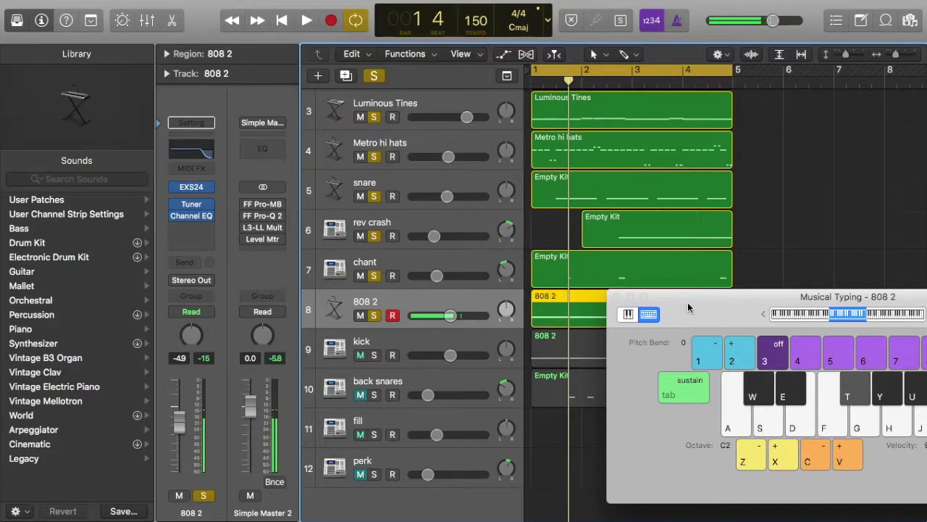
key(w)
key(w)
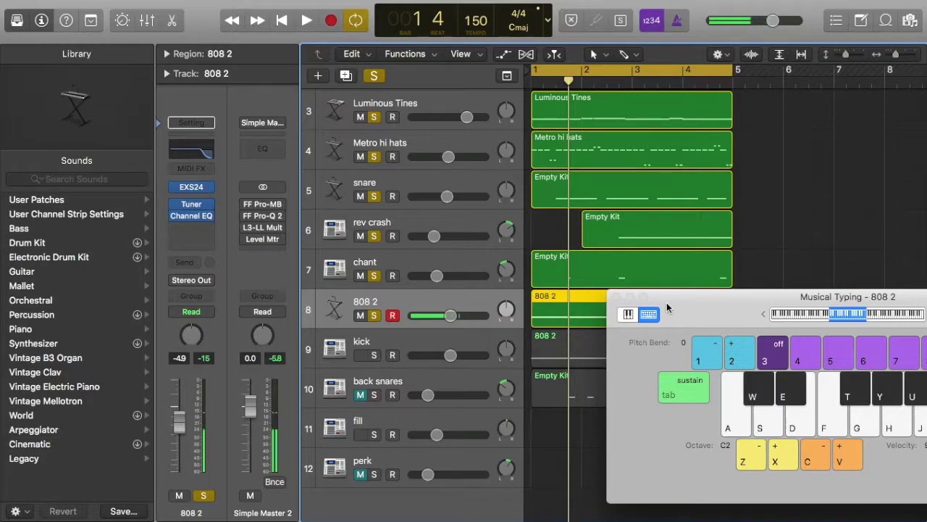
click(616, 298)
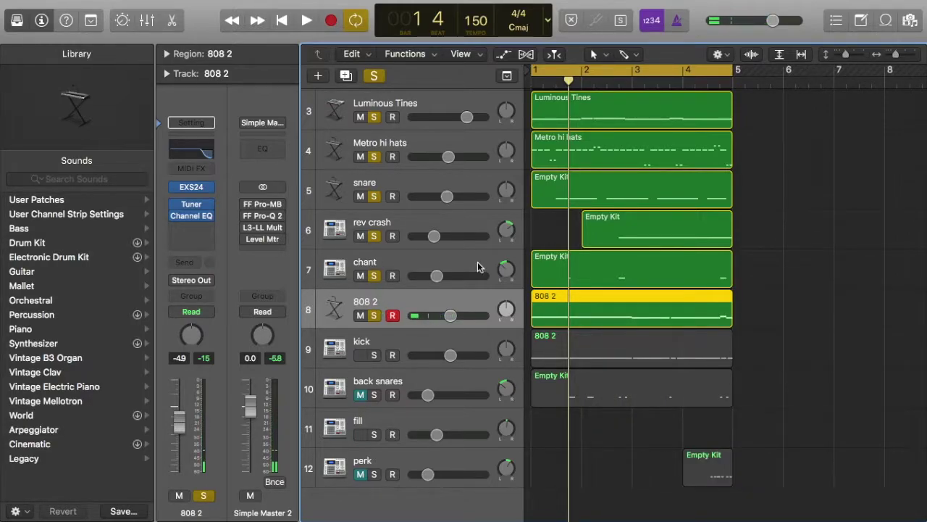
Play the loop with the 808 2 track, solo the kick track, and play the loop again
key(space)
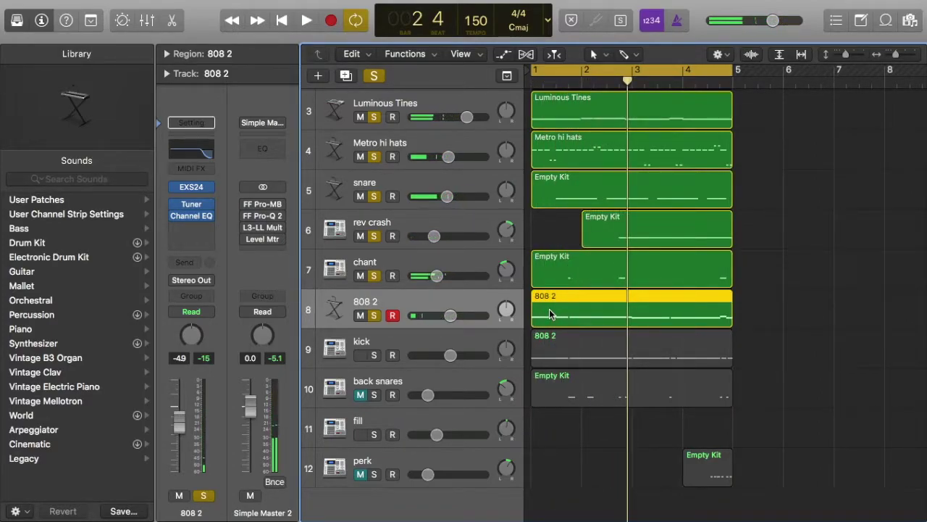
click(373, 356)
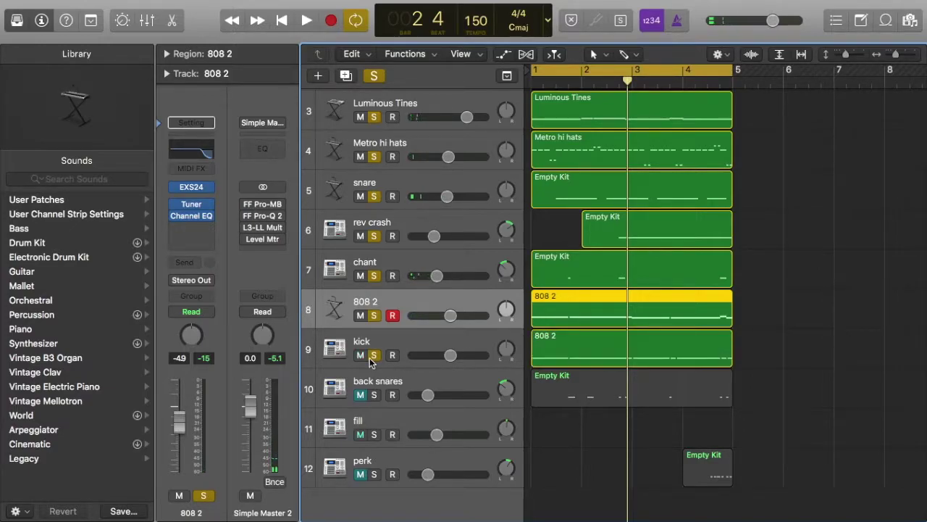
key(space)
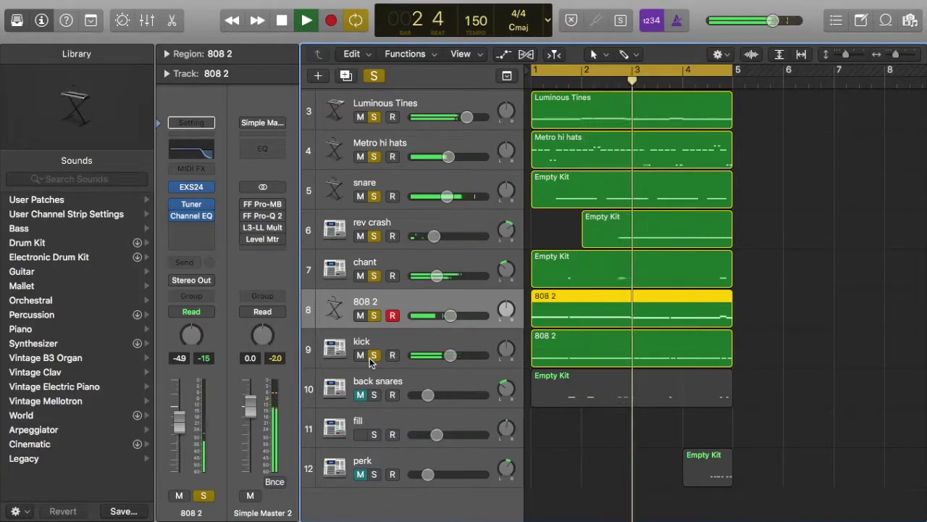
Mute the Flute Solo track during playback and unmute it again
scroll(427, 142, up, 4)
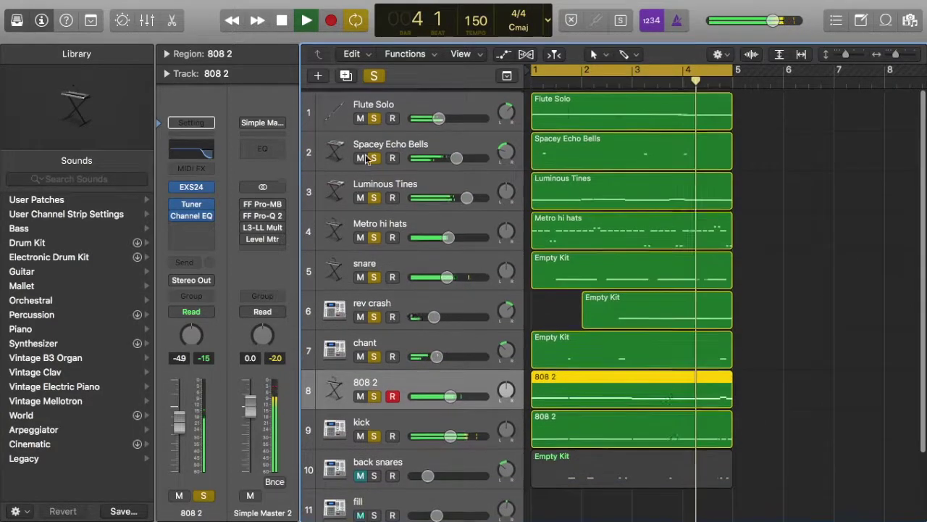
click(360, 115)
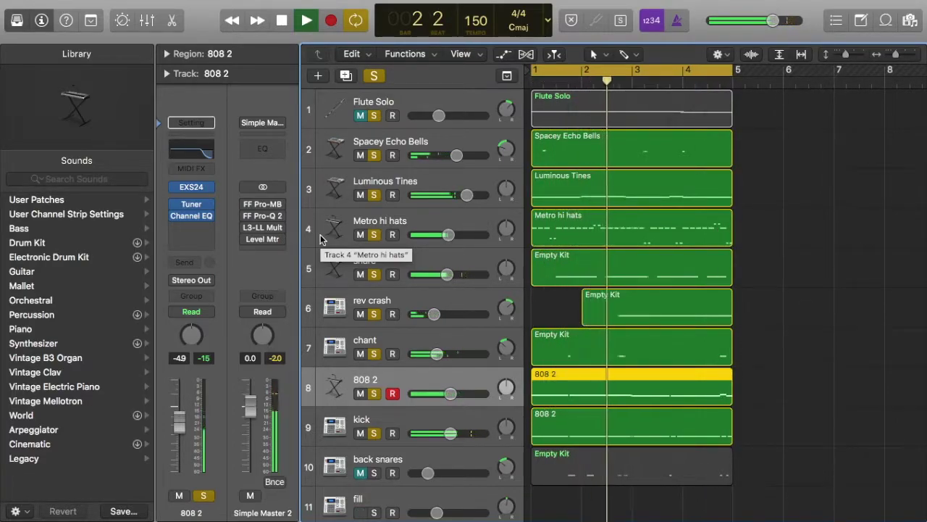
click(360, 116)
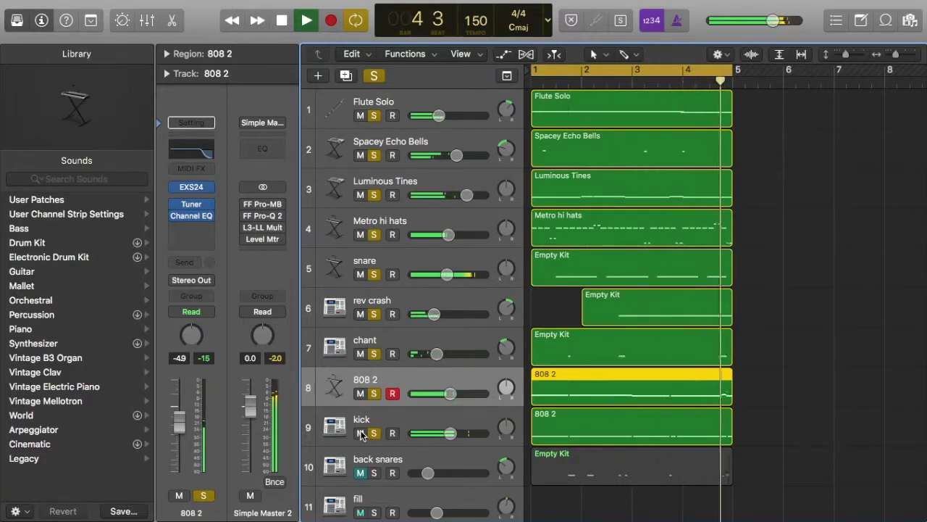
Mute the kick, 808 2, chant and rev crash tracks during playback, select the snare track, and unmute the four tracks
drag(360, 433, 362, 305)
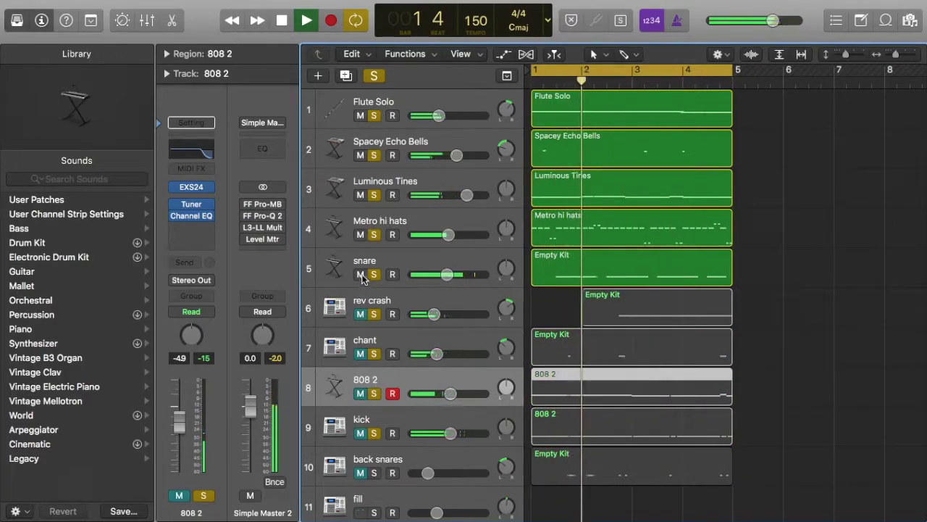
click(362, 270)
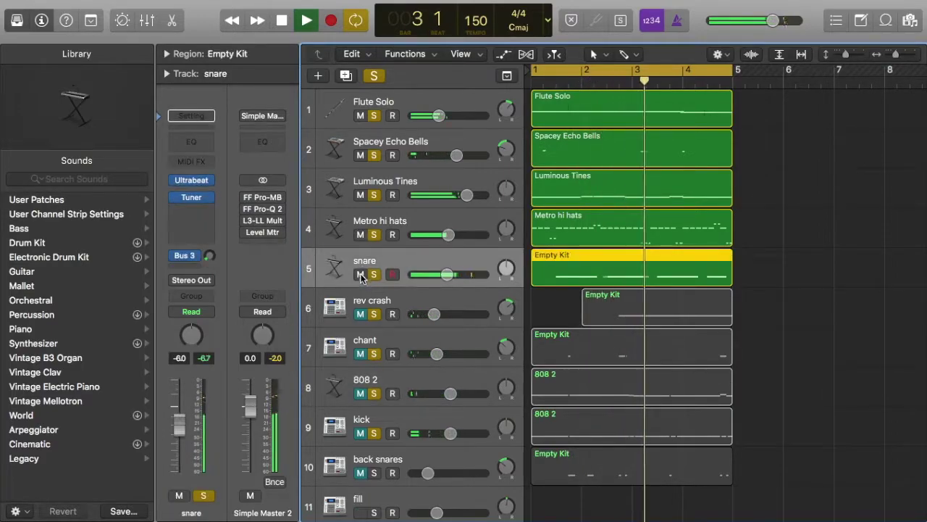
click(361, 314)
drag(363, 316, 360, 432)
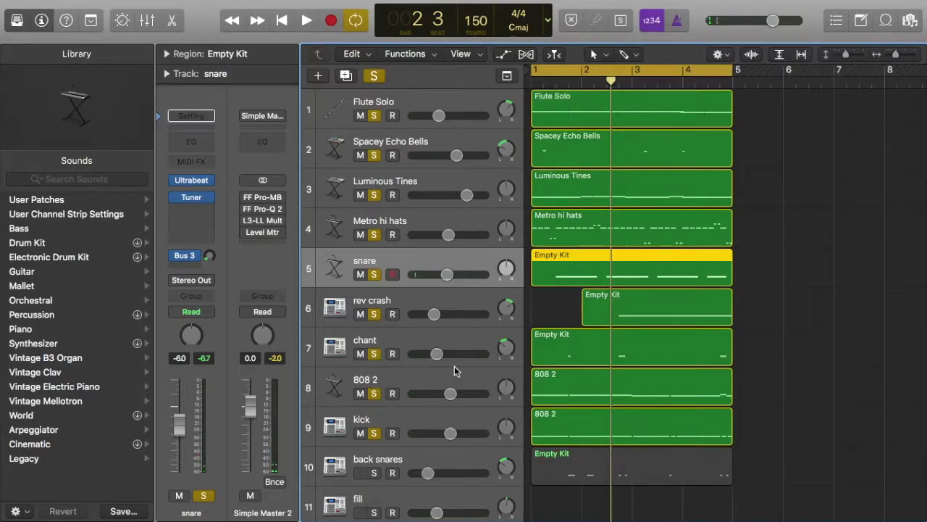
Play the loop with the soloed tracks from Flute Solo to kick, stop it, and deselect the snare region
scroll(455, 371, up, 2)
key(space)
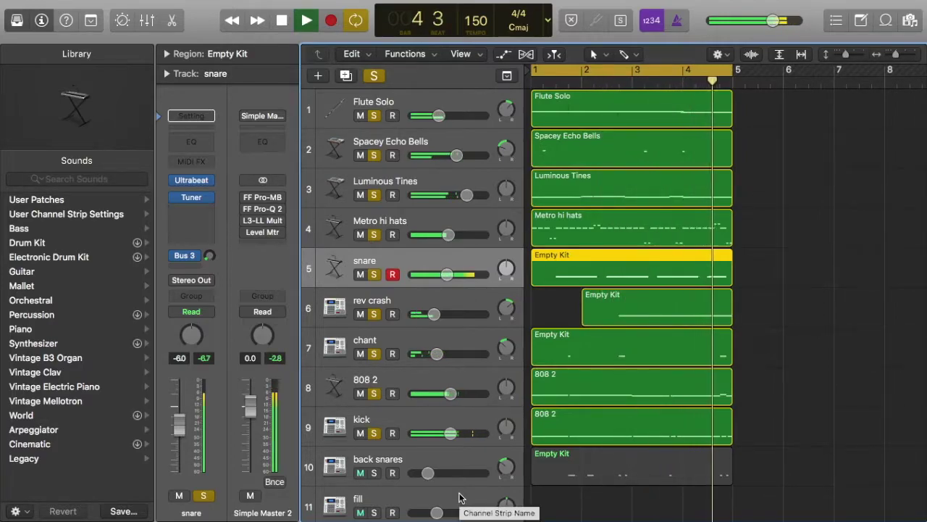
key(space)
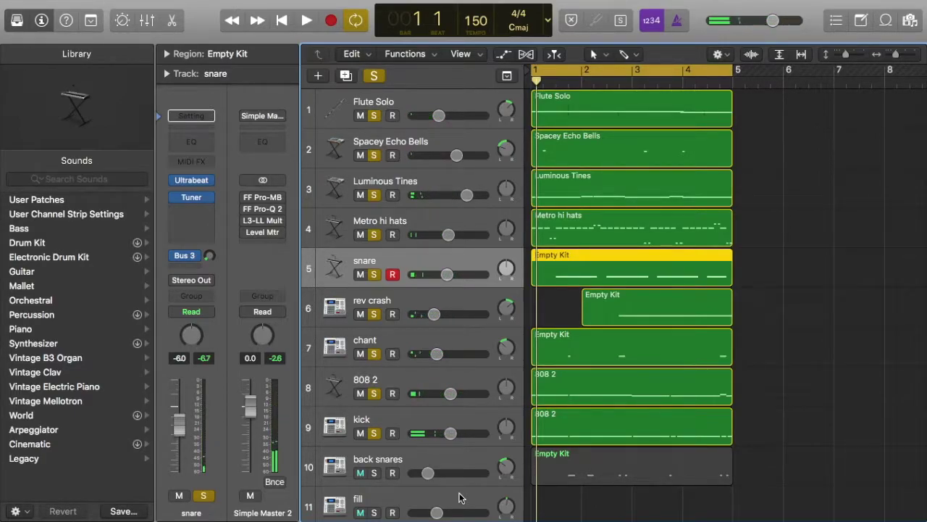
click(556, 327)
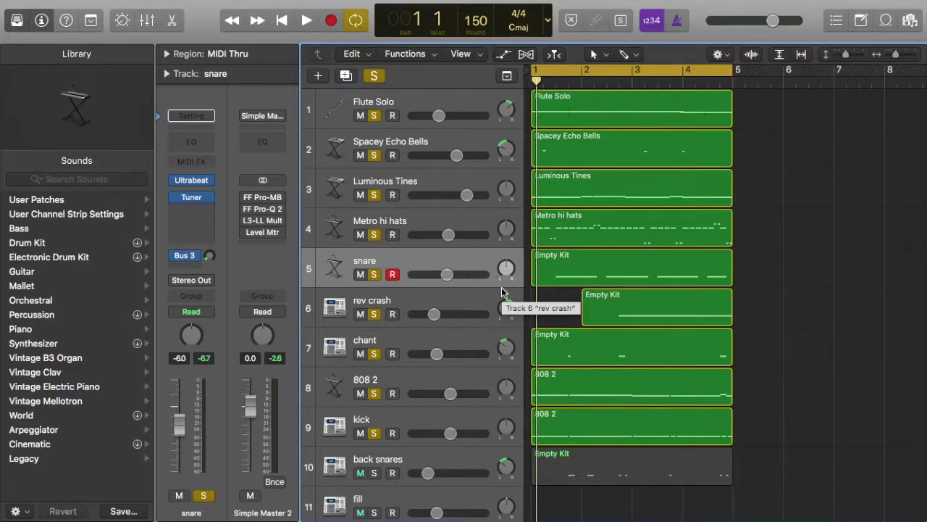
scroll(501, 287, up, 2)
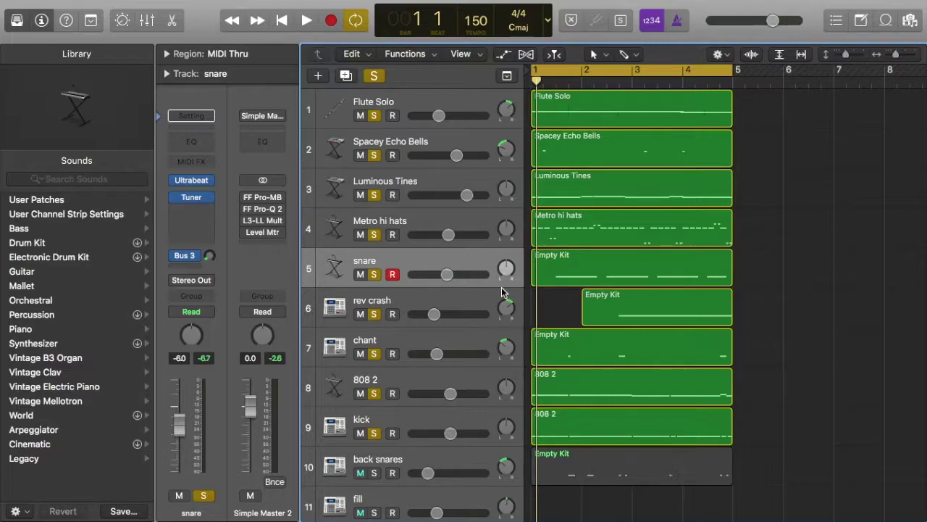
Clear all solos, solo only the Luminous Tines track, select it, and start playback
click(370, 77)
click(393, 102)
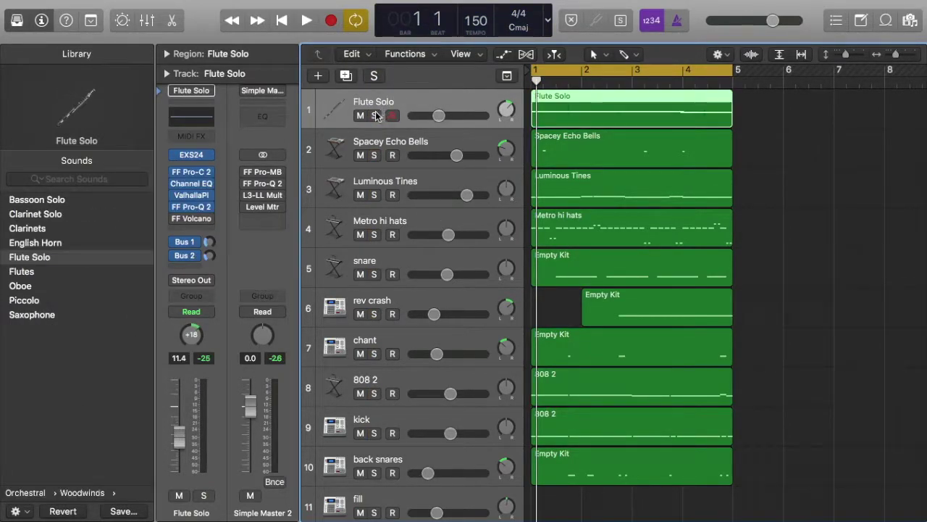
click(374, 116)
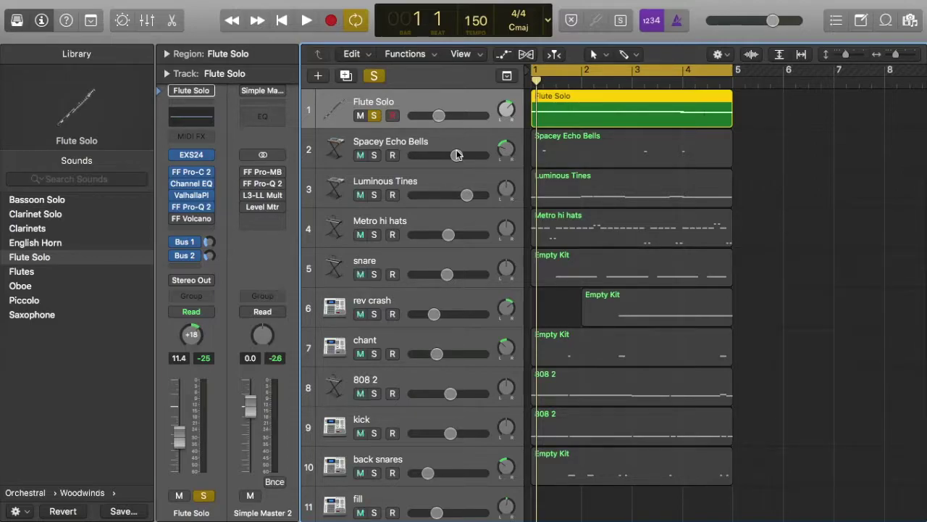
click(374, 196)
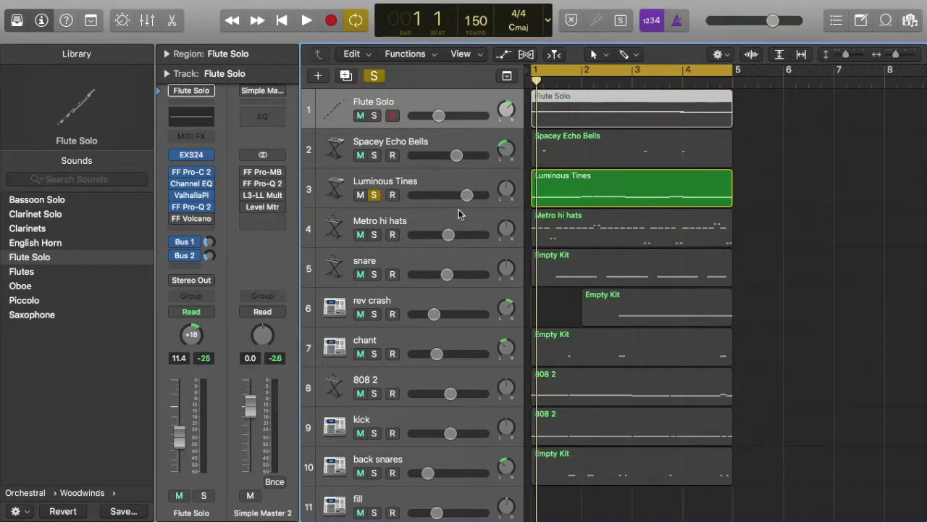
click(440, 180)
key(space)
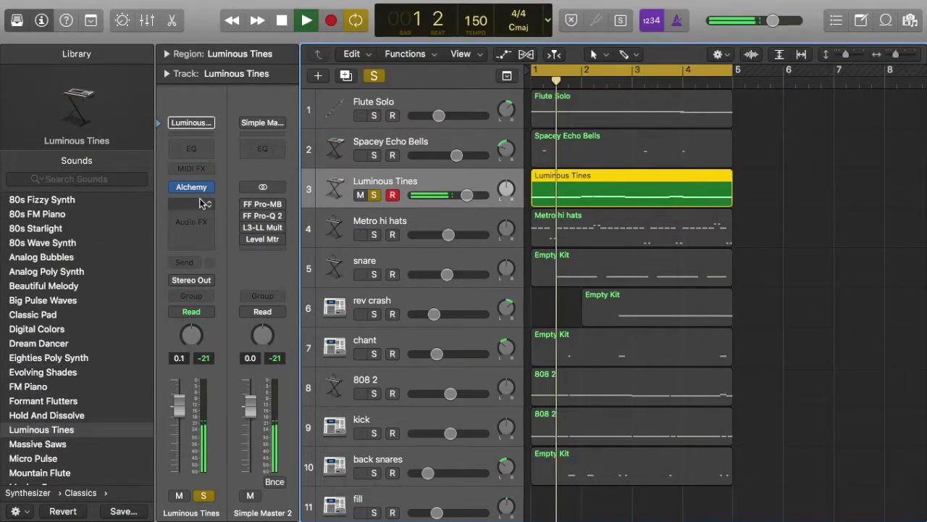
Add a Channel EQ to the Luminous Tines track, view its spectrum during playback, and close the EQ window
click(196, 148)
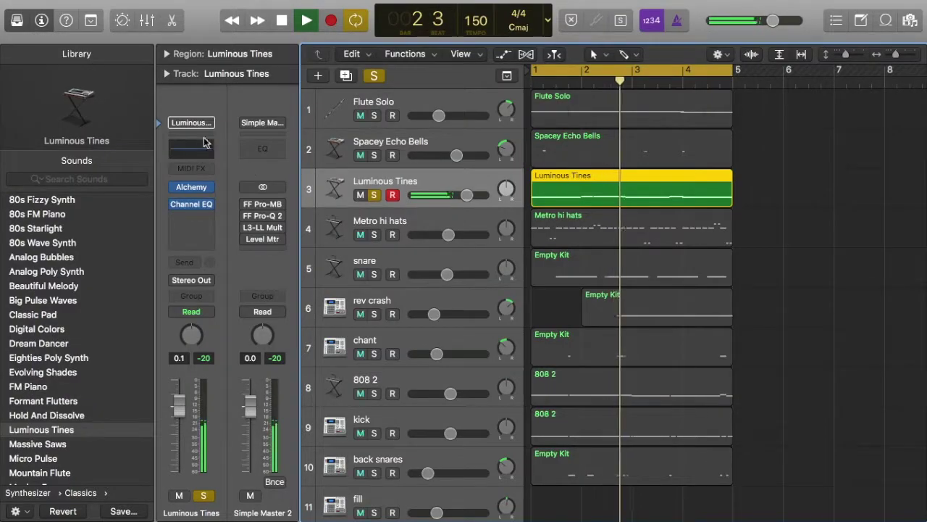
click(205, 142)
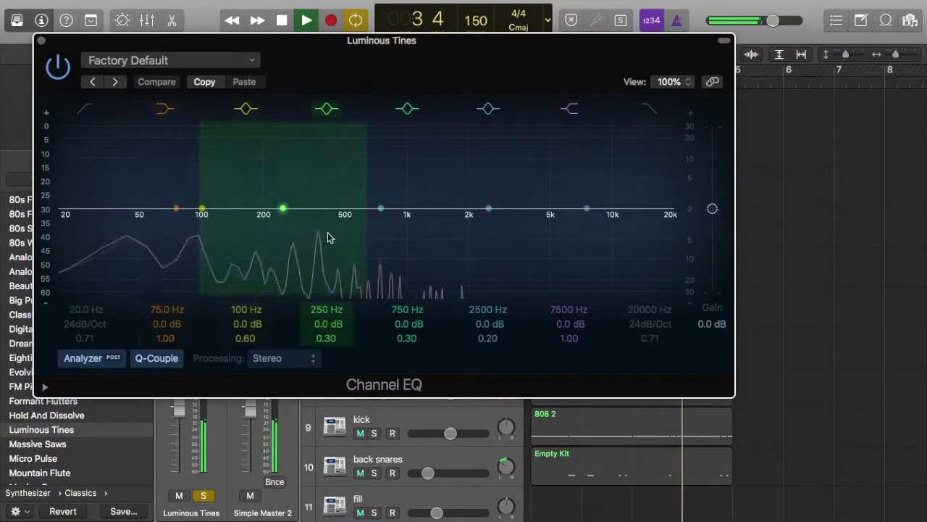
click(41, 41)
Solo the Spacey Echo Bells track as well, view its spectrum in the Channel EQ, and close the EQ window
click(374, 156)
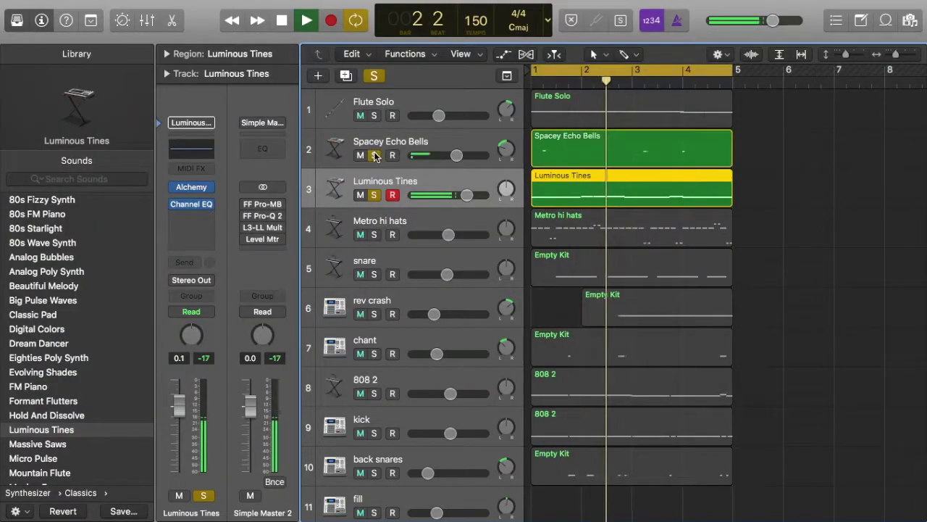
click(395, 140)
click(195, 145)
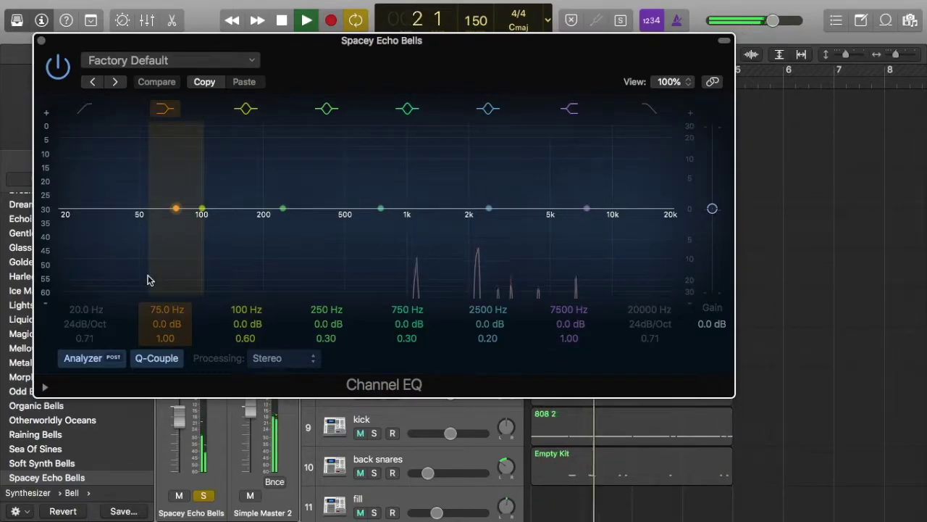
click(41, 40)
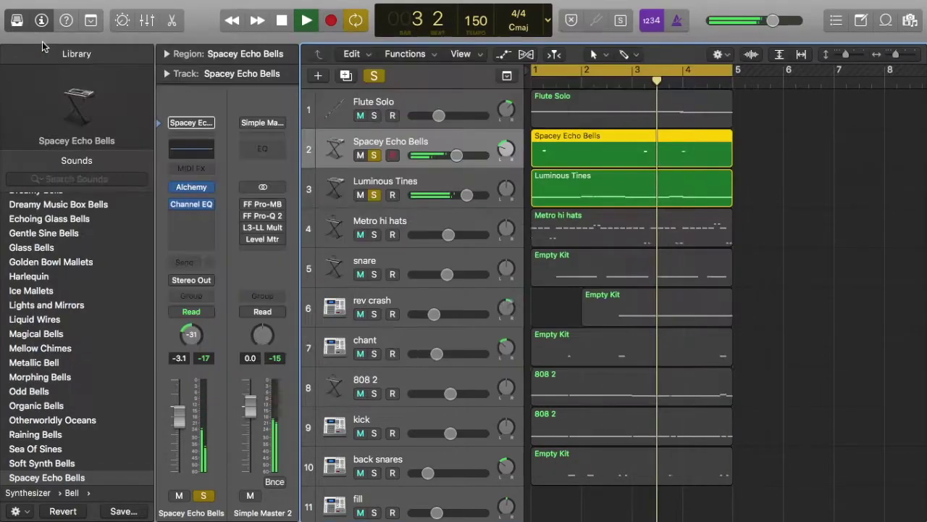
Solo the Flute Solo track as well, turn on the analyzer in its Channel EQ to view the spectrum, and stop playback
click(374, 116)
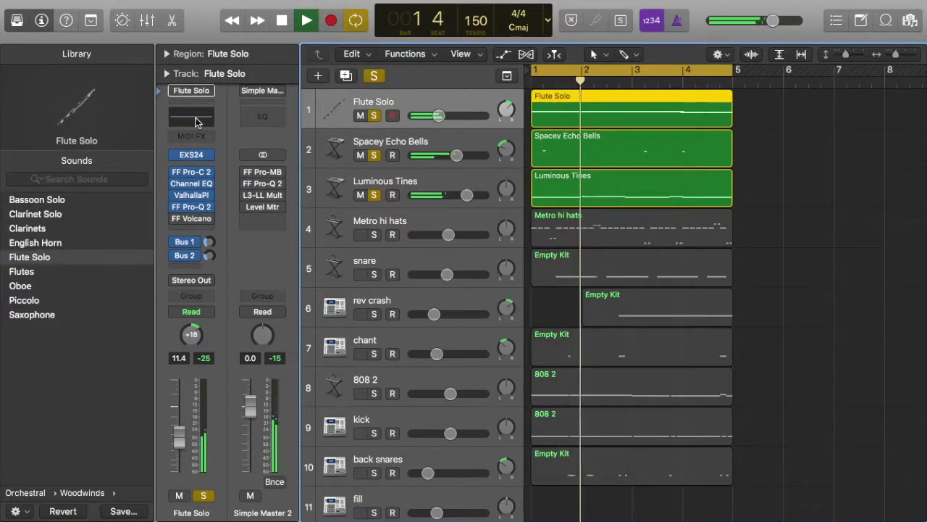
click(194, 118)
click(85, 358)
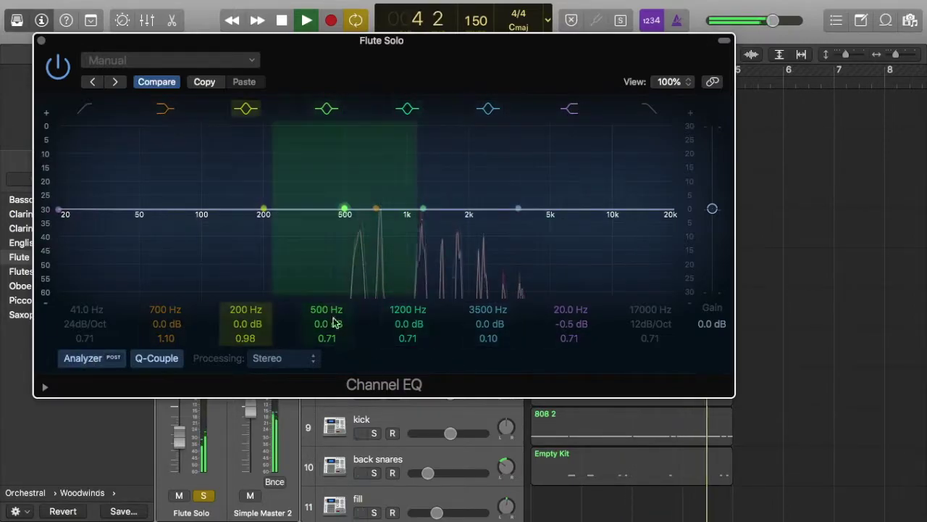
key(space)
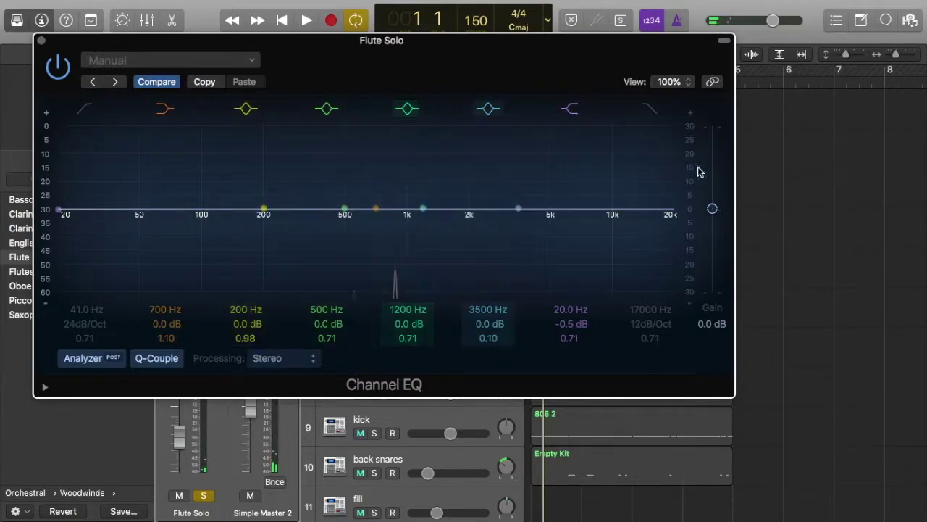
click(41, 41)
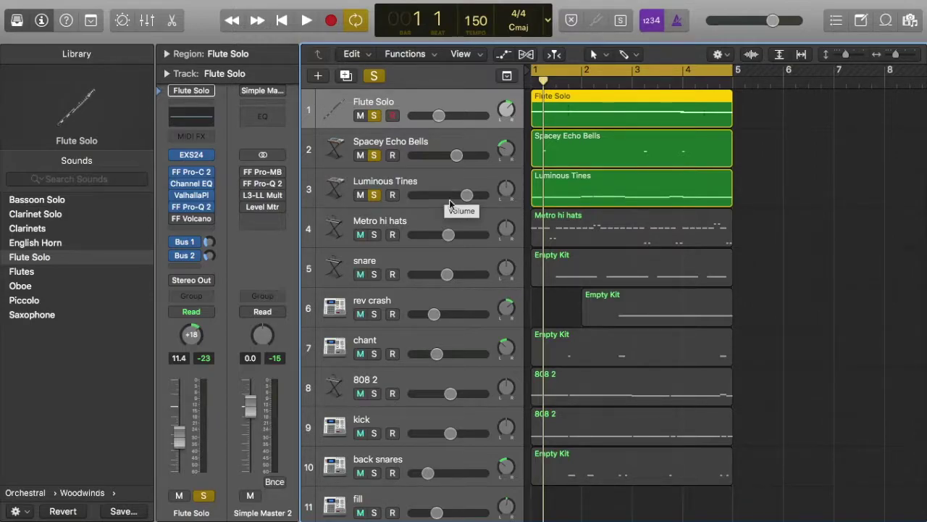
Add the tracks from Metro hi hats down to kick to the solo group and play the loop
scroll(502, 336, down, 1)
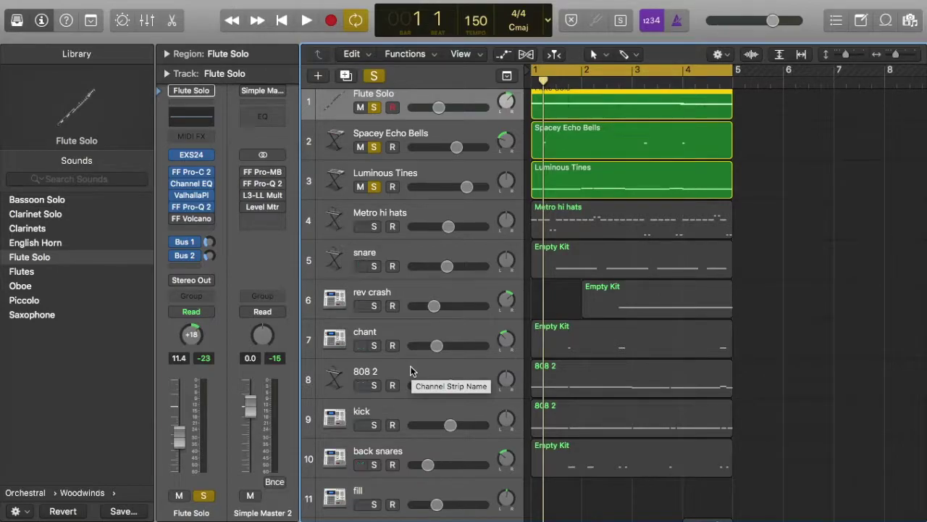
drag(374, 226, 377, 424)
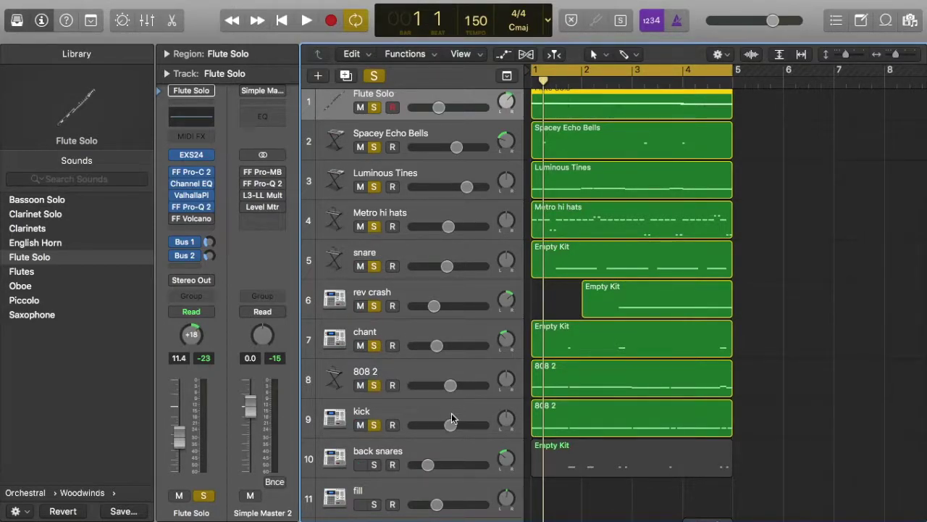
key(space)
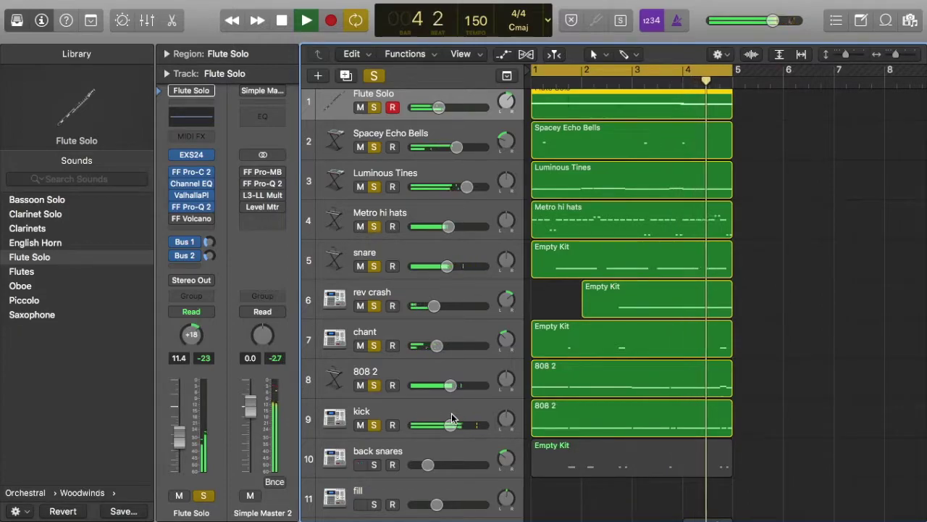
key(space)
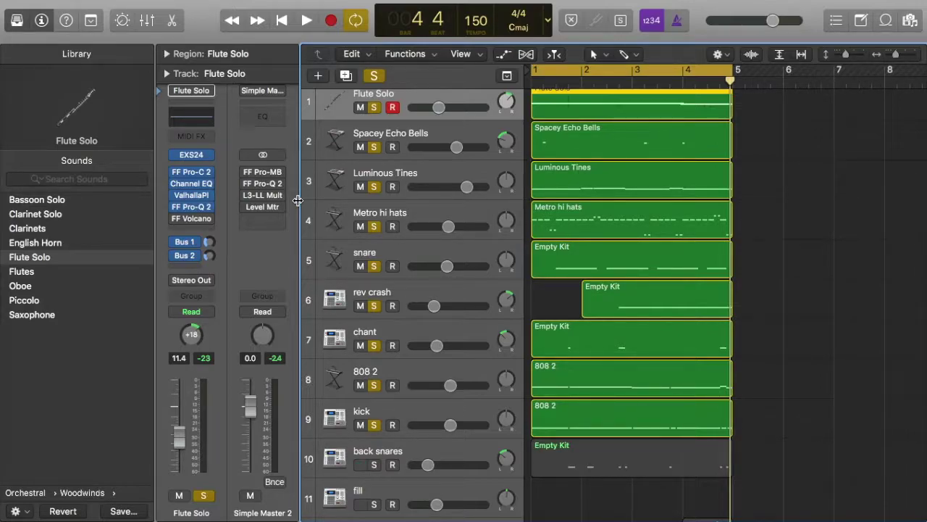
Open and enable FF Pro-Q 2 on the Simple Master 2 channel and play the loop through it
click(263, 186)
key(space)
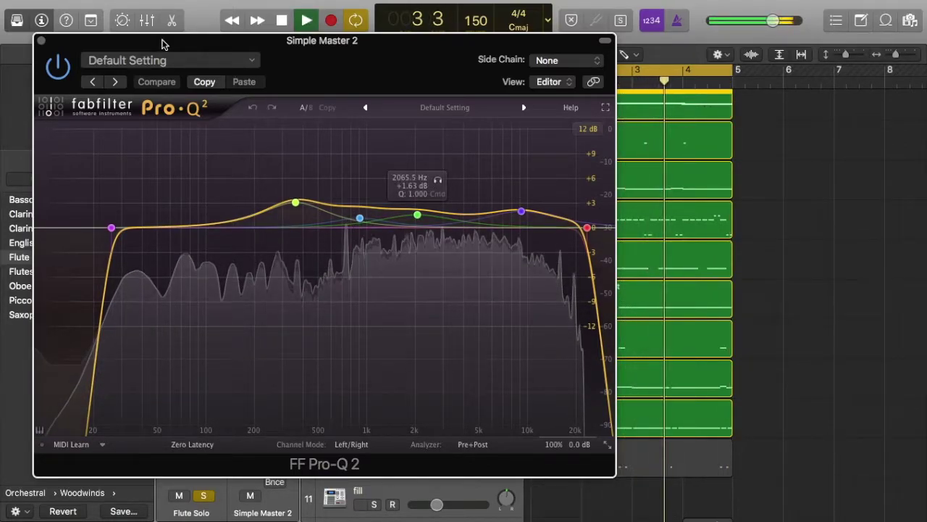
key(space)
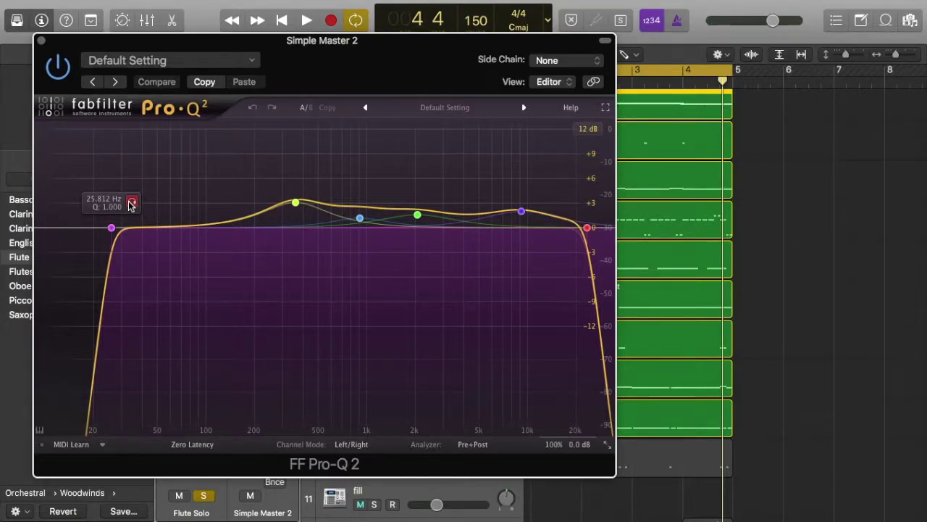
Audition the 25.812 Hz low-cut band of FF Pro-Q 2 in solo during playback, and close the plug-in
click(131, 204)
key(space)
click(131, 204)
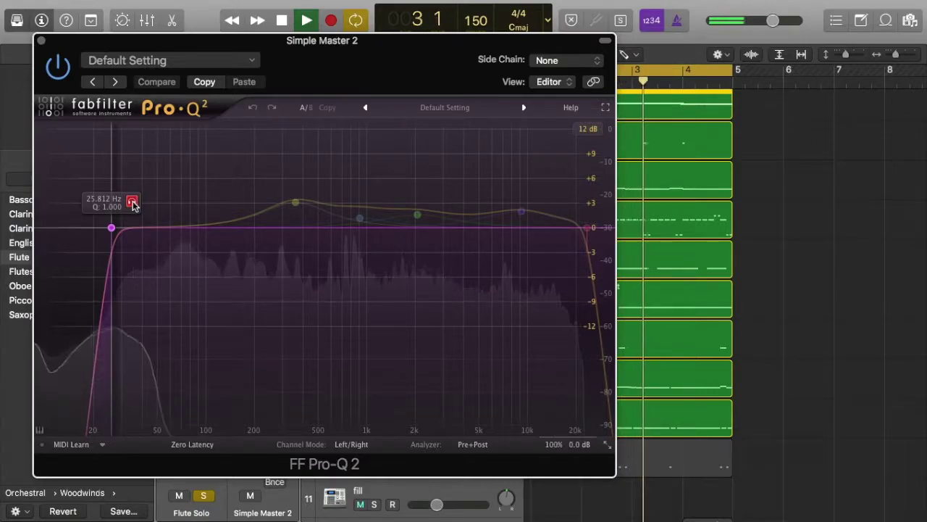
click(133, 204)
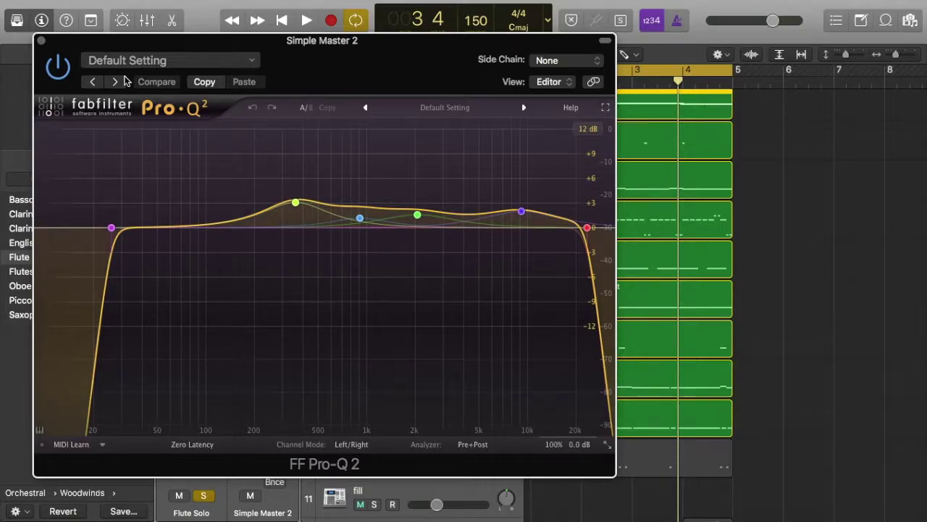
click(41, 42)
Enable the L3-LL Multi limiter on the Simple Master 2 channel, play the loop through it, and close the plug-in
mouse_move(249, 198)
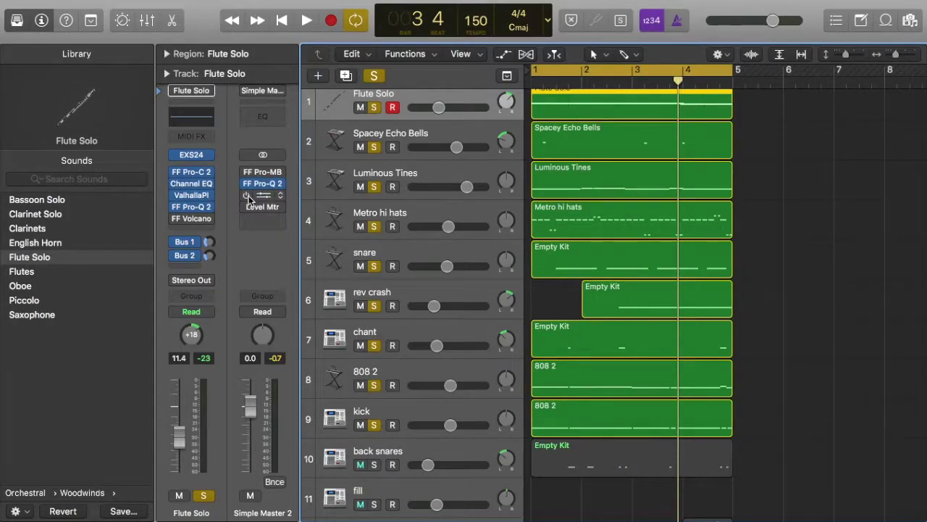
click(259, 198)
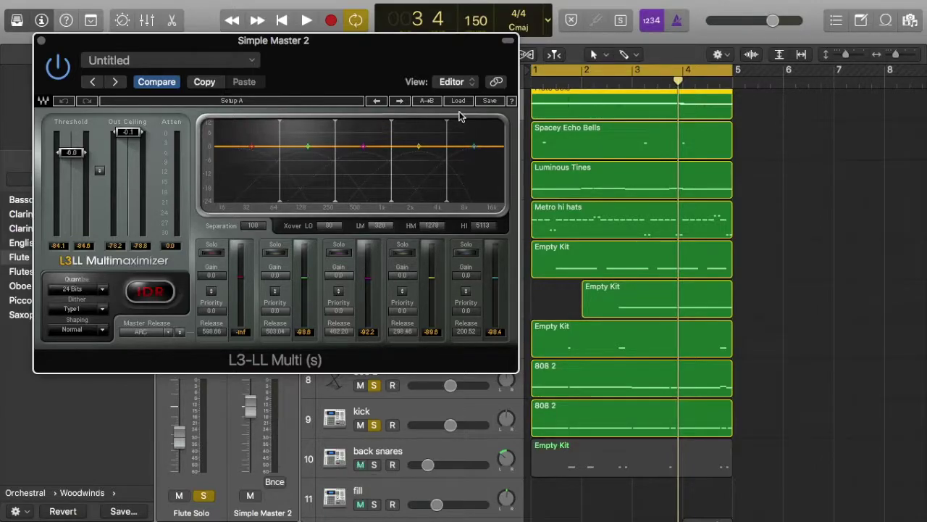
key(space)
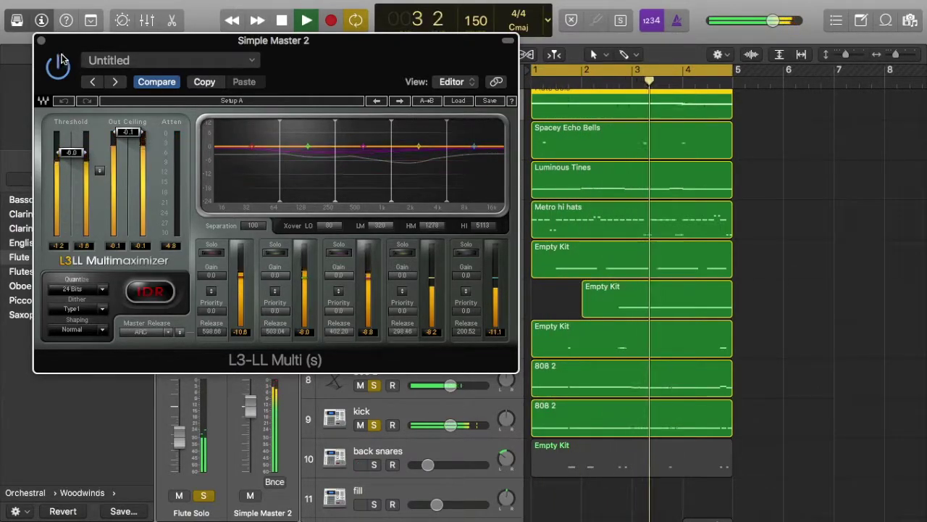
click(41, 41)
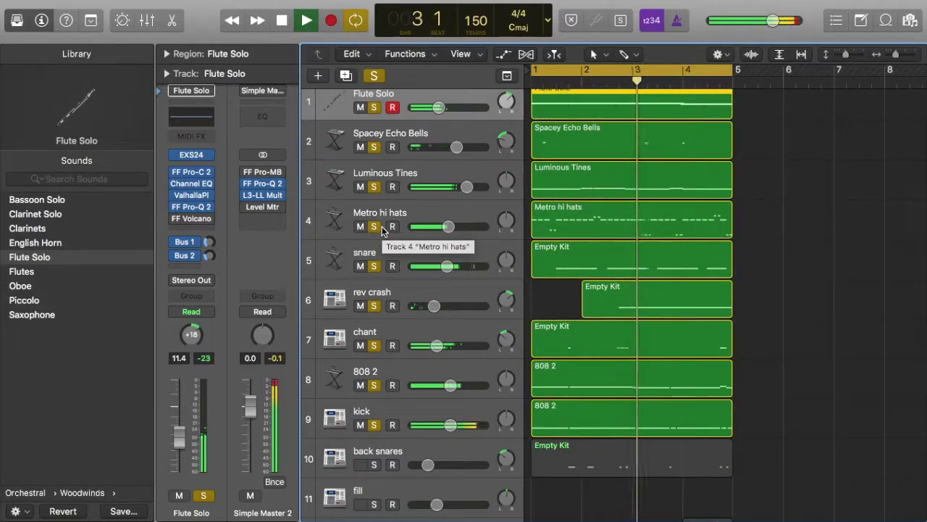
key(space)
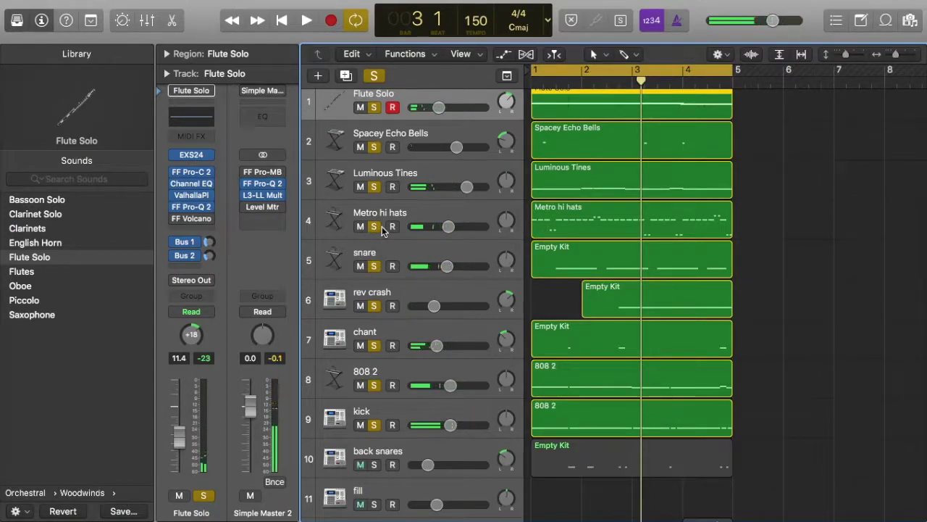
Enable FF Pro-MB on the Simple Master 2 channel, play the loop through it, and close the plug-in
click(259, 175)
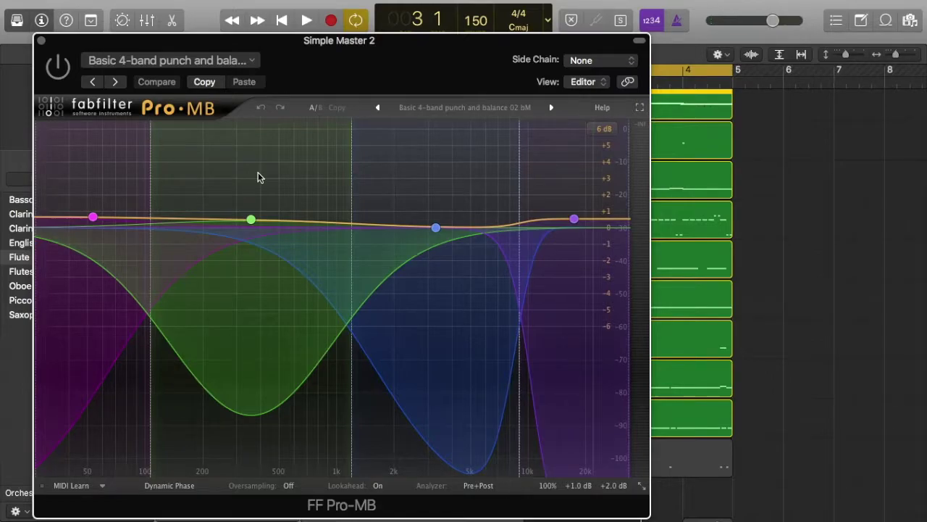
drag(339, 49, 438, 43)
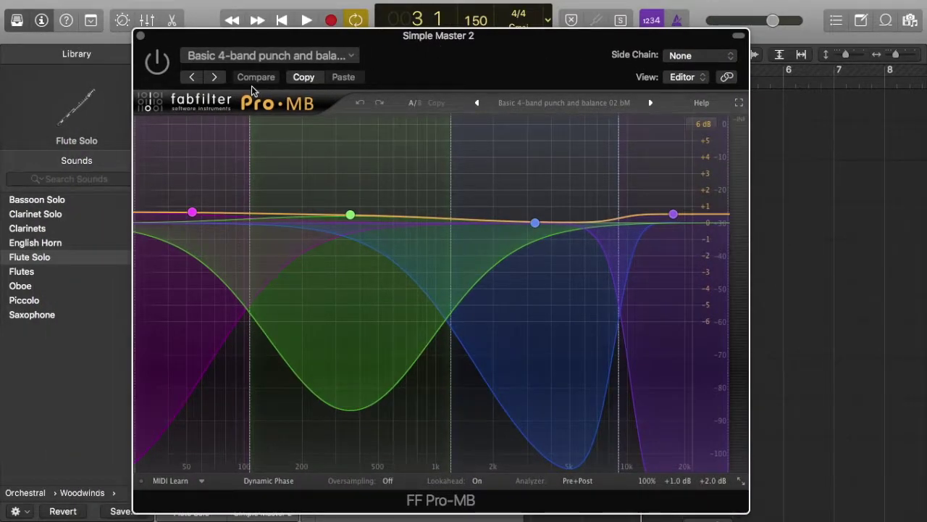
click(158, 63)
key(space)
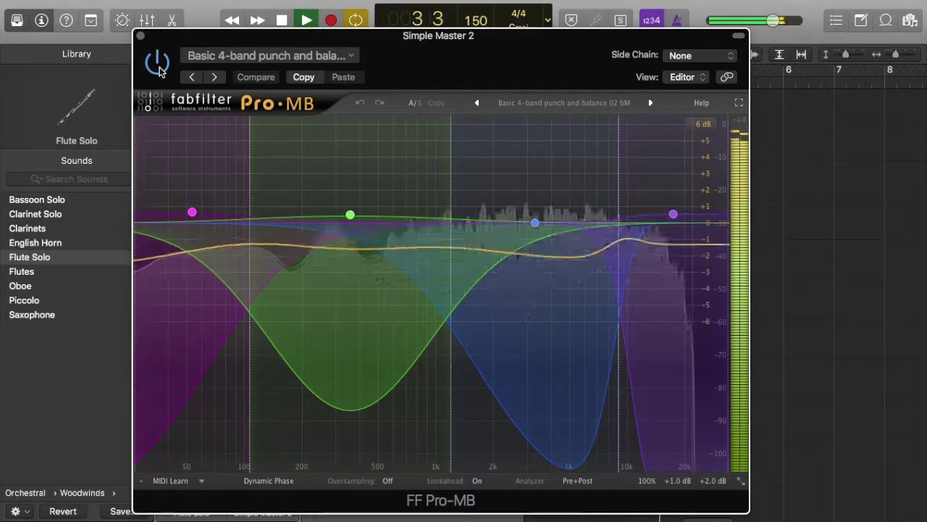
click(140, 35)
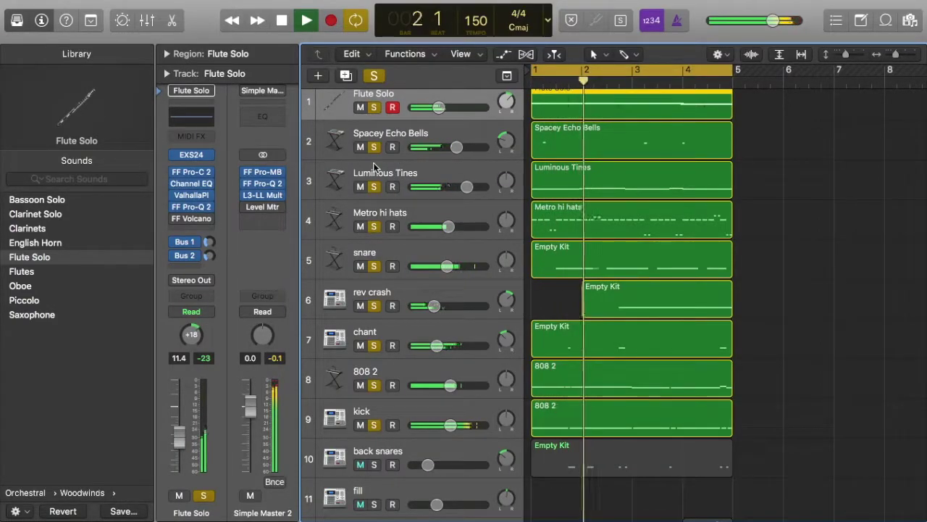
key(space)
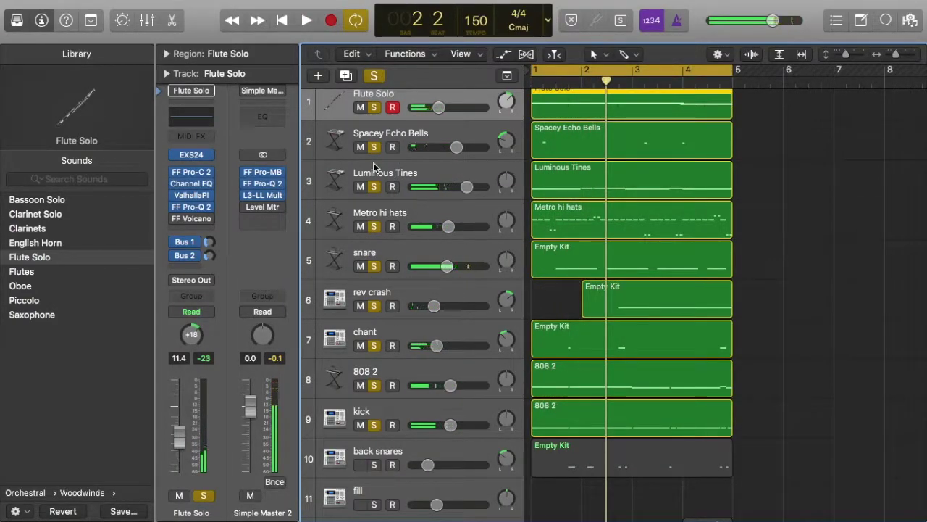